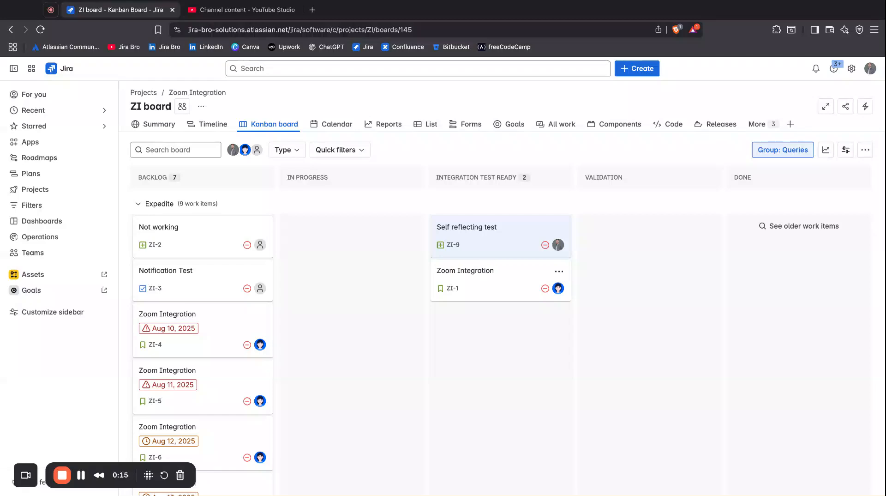
Open the list of all filters and look through the existing ones.
{"action": "left_click", "coordinate": [32, 206]}
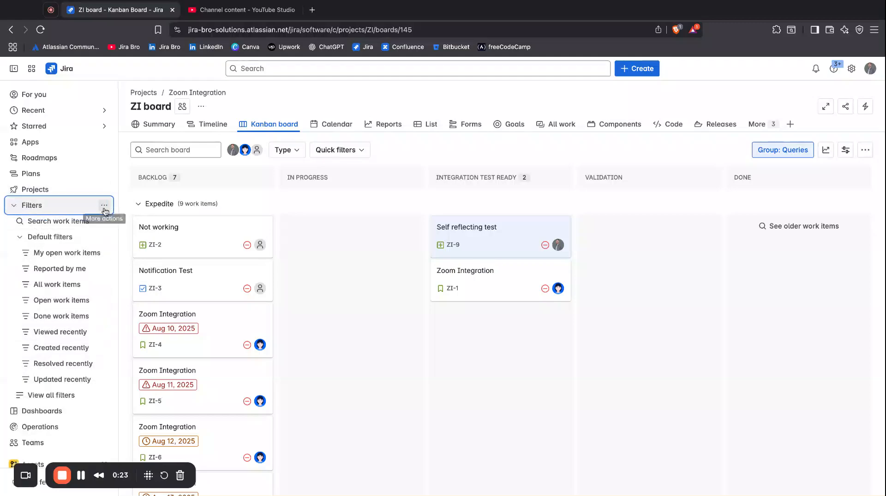
{"action": "left_click", "coordinate": [60, 398]}
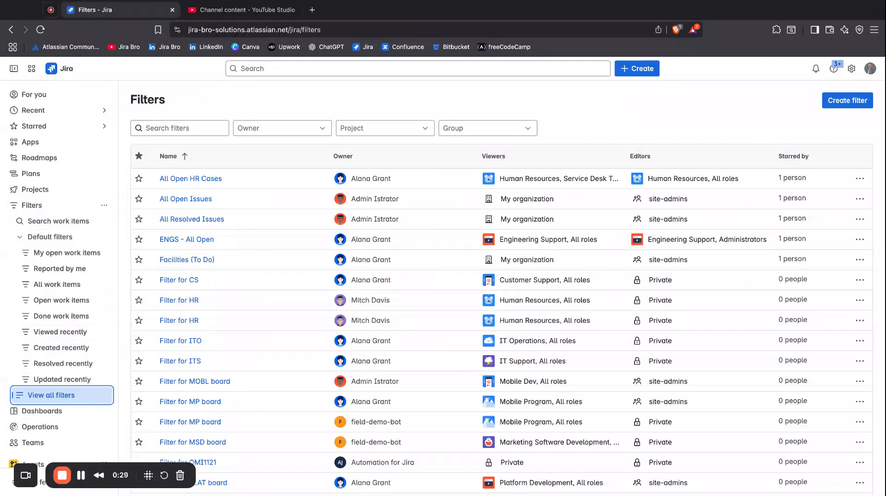
{"action": "scroll", "coordinate": [520, 249], "scroll_direction": "down", "scroll_amount": 6}
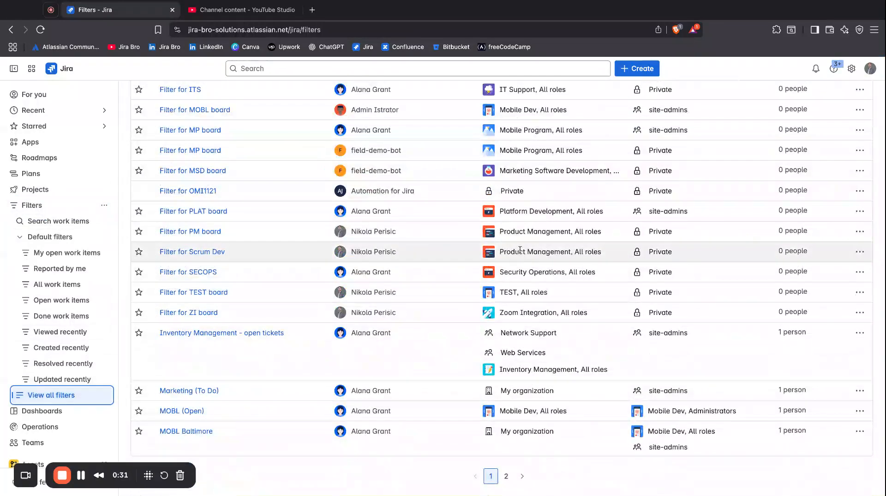
{"action": "scroll", "coordinate": [520, 249], "scroll_direction": "up", "scroll_amount": 6}
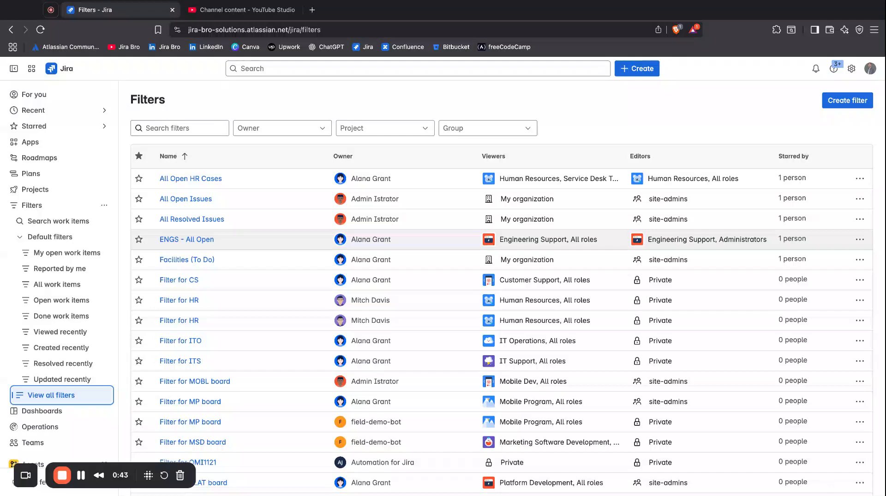
Start a new filter, compare the basic and JQL search modes, and leave it in basic mode.
{"action": "left_click", "coordinate": [834, 102]}
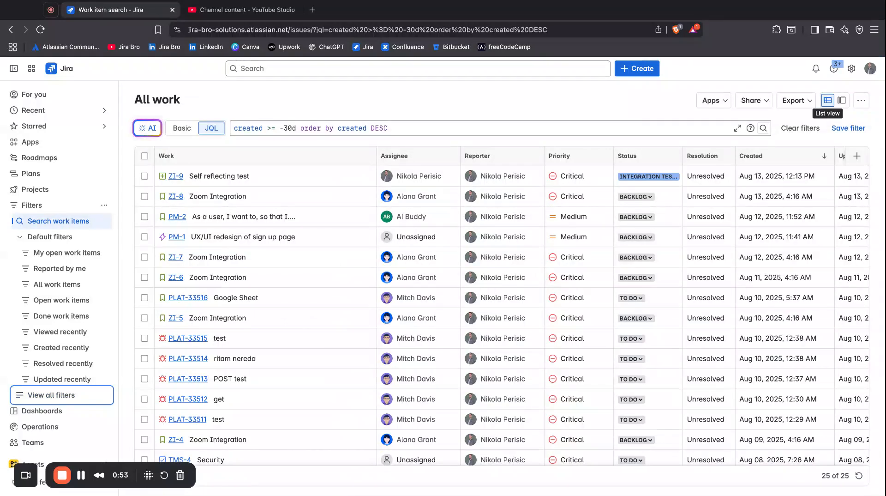
{"action": "left_click", "coordinate": [183, 129]}
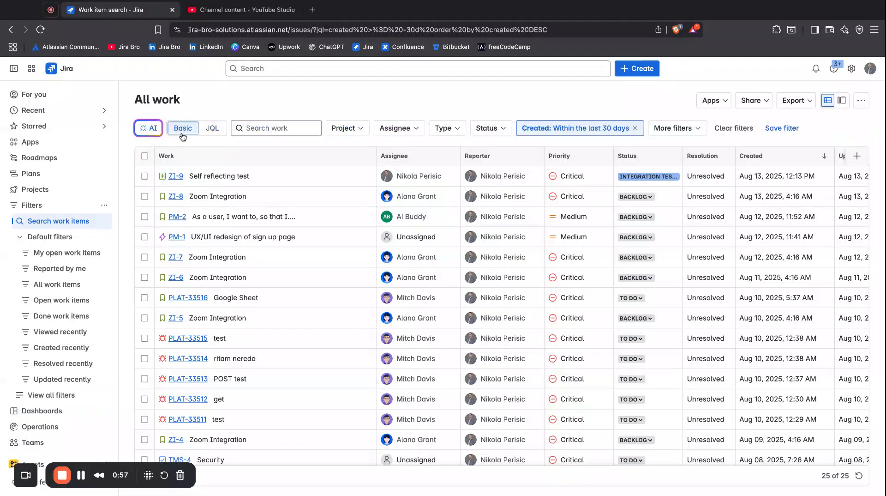
{"action": "left_click", "coordinate": [212, 130]}
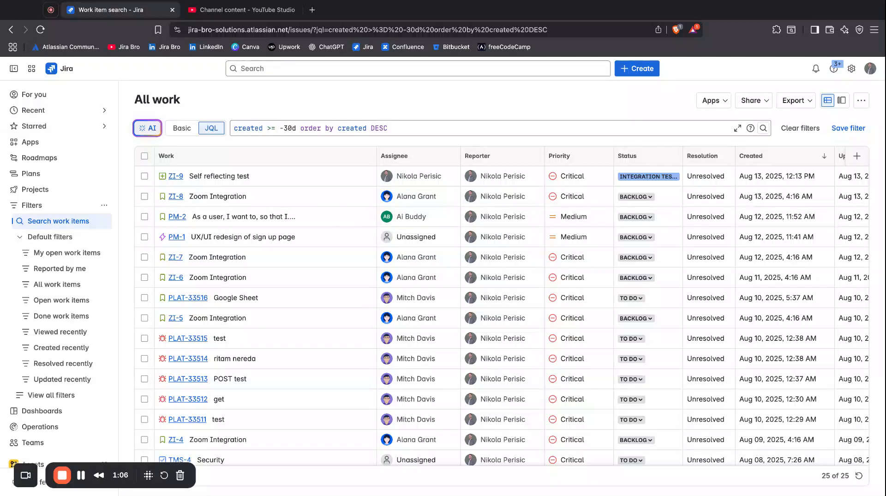
{"action": "left_click", "coordinate": [182, 128]}
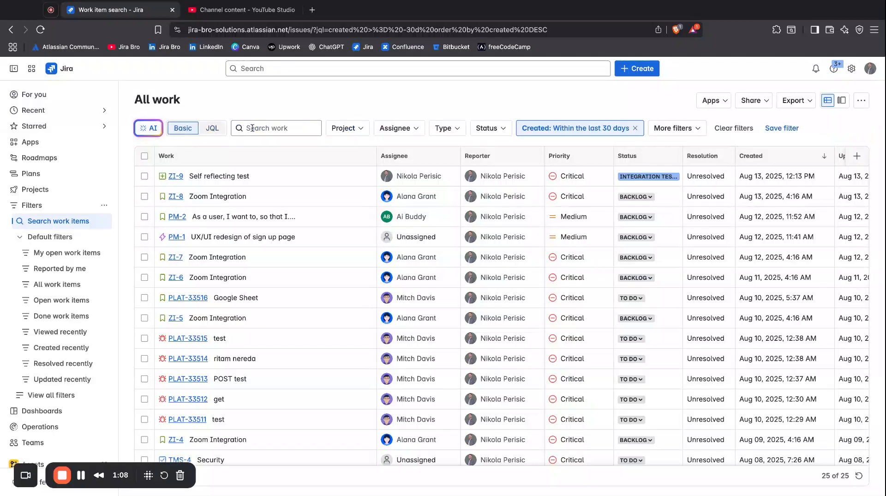
Restrict the search to the Mobile Program project and remove the condition on the creation date.
{"action": "left_click", "coordinate": [347, 128]}
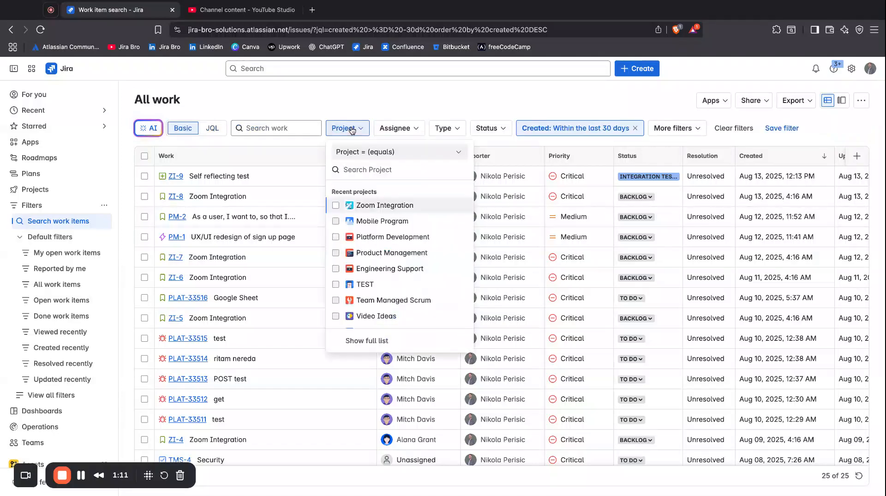
{"action": "left_click", "coordinate": [392, 224]}
{"action": "left_click", "coordinate": [477, 103]}
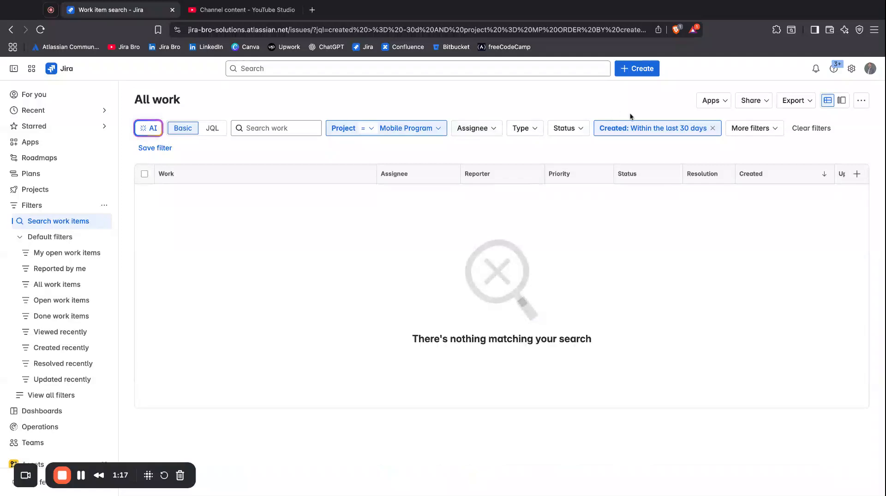
{"action": "left_click", "coordinate": [712, 128]}
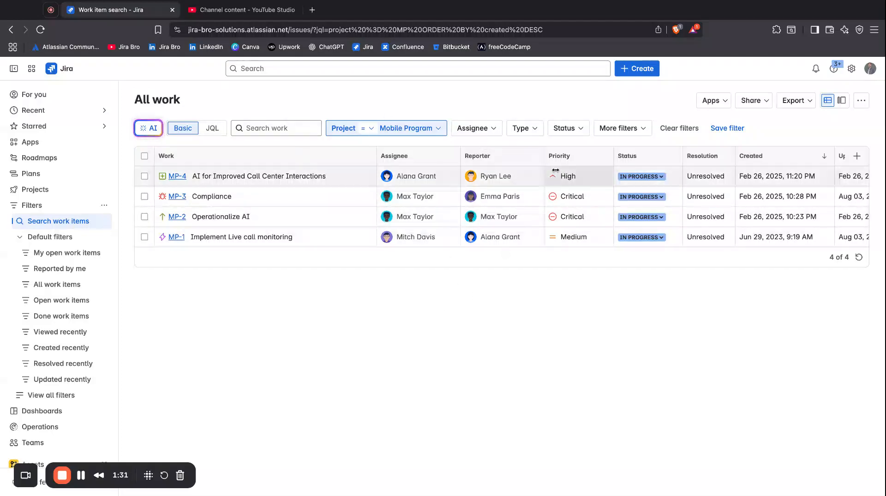
Examine the assignee and work type options available for filtering without selecting any.
{"action": "left_click", "coordinate": [480, 128]}
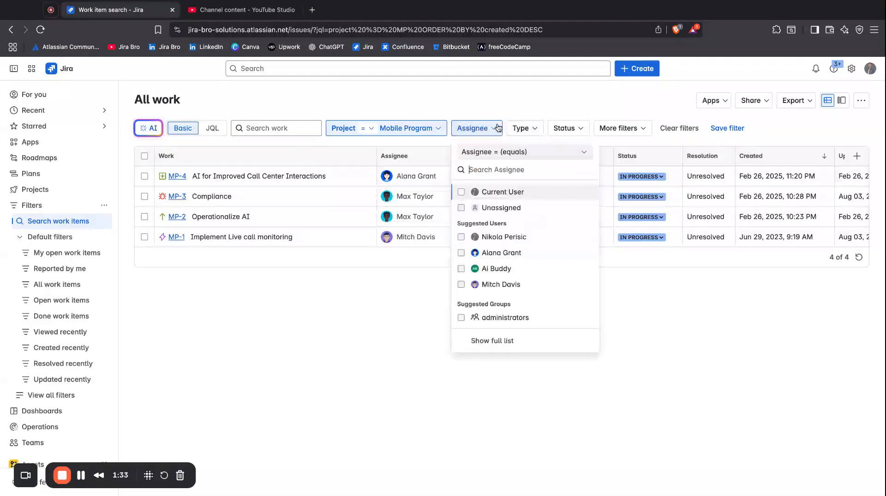
{"action": "left_click", "coordinate": [529, 127]}
{"action": "left_click", "coordinate": [531, 128]}
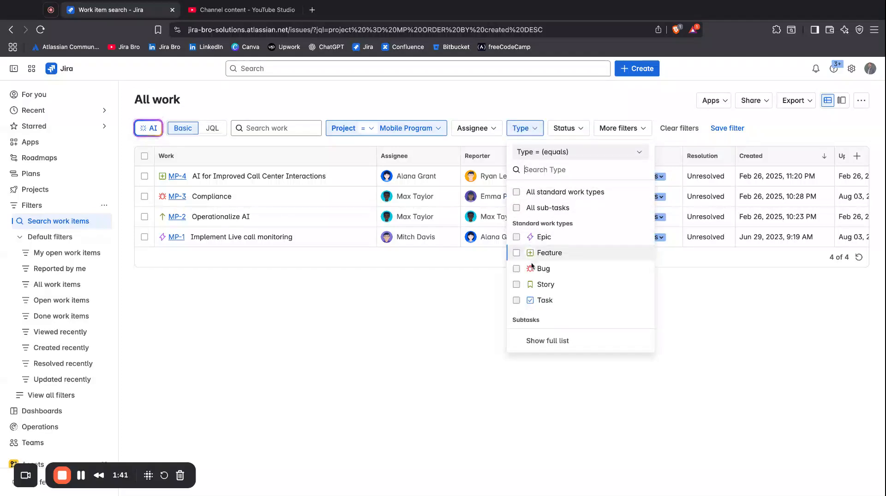
{"action": "left_click", "coordinate": [434, 302]}
Restrict the search to the In Progress status and check the operators available for that condition.
{"action": "left_click", "coordinate": [572, 131]}
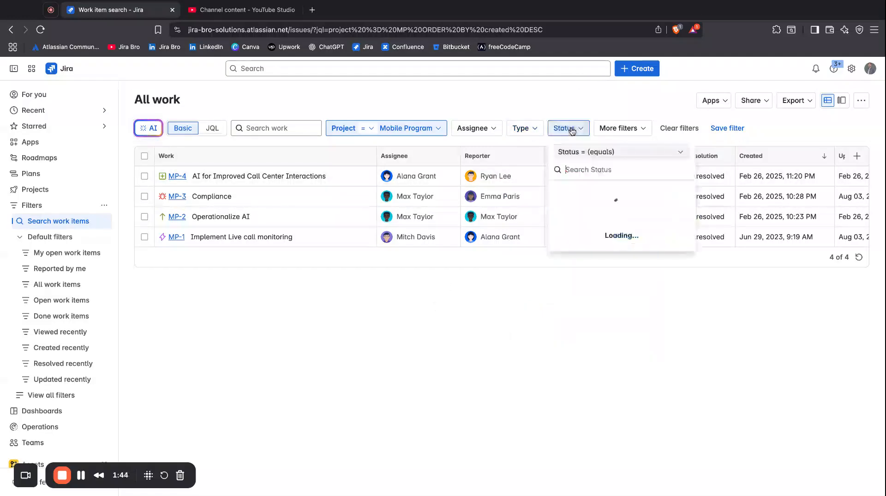
{"action": "left_click", "coordinate": [558, 223]}
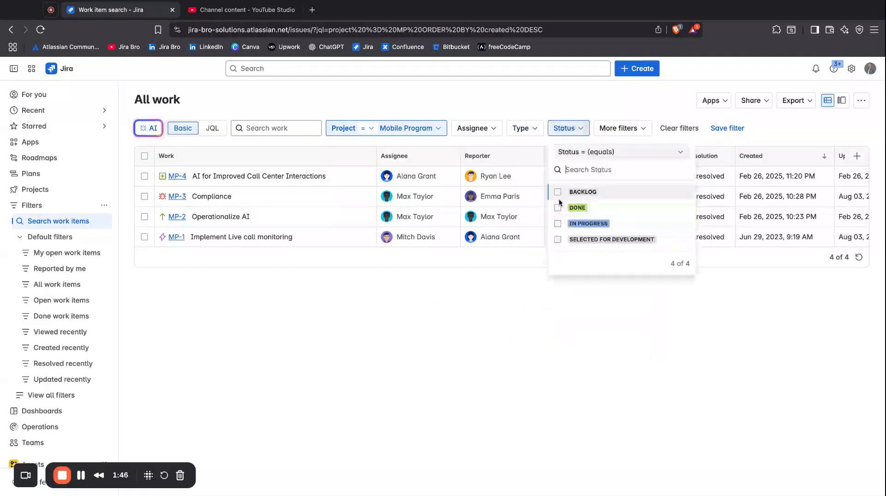
{"action": "left_click", "coordinate": [461, 316]}
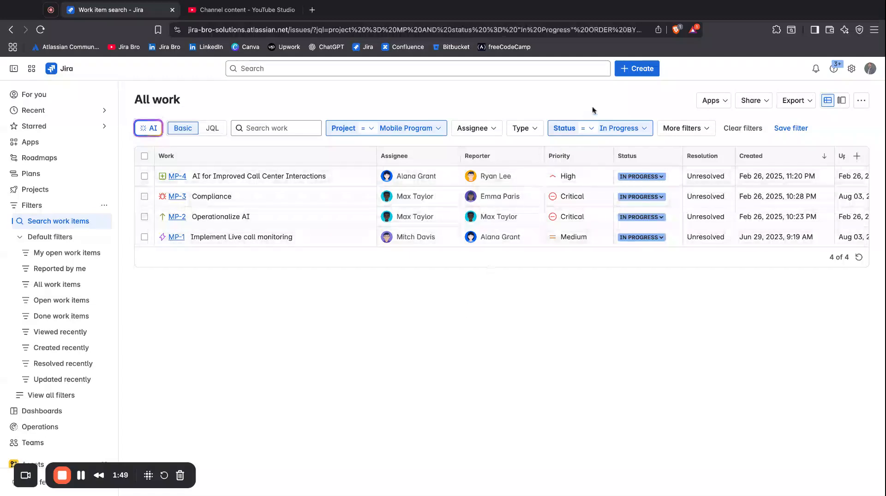
{"action": "left_click", "coordinate": [587, 128]}
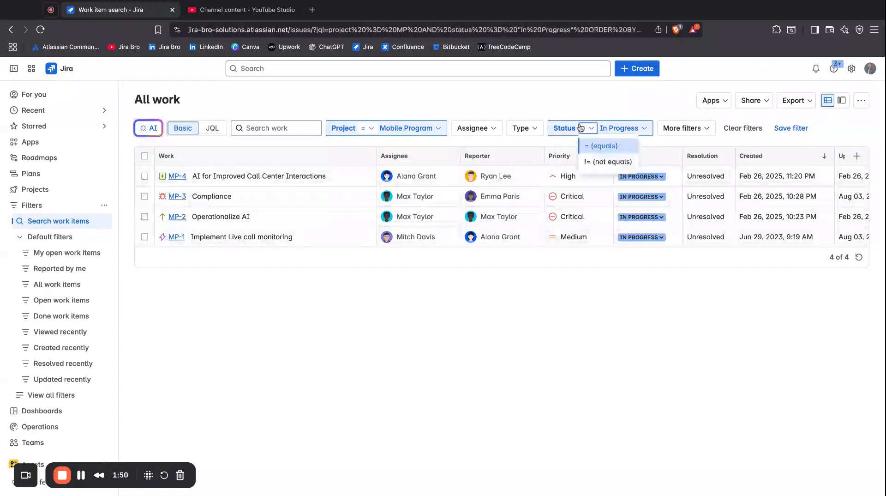
{"action": "left_click", "coordinate": [527, 360]}
Find the Priority field among the additional filters and restrict the search to Critical priority.
{"action": "left_click", "coordinate": [676, 131]}
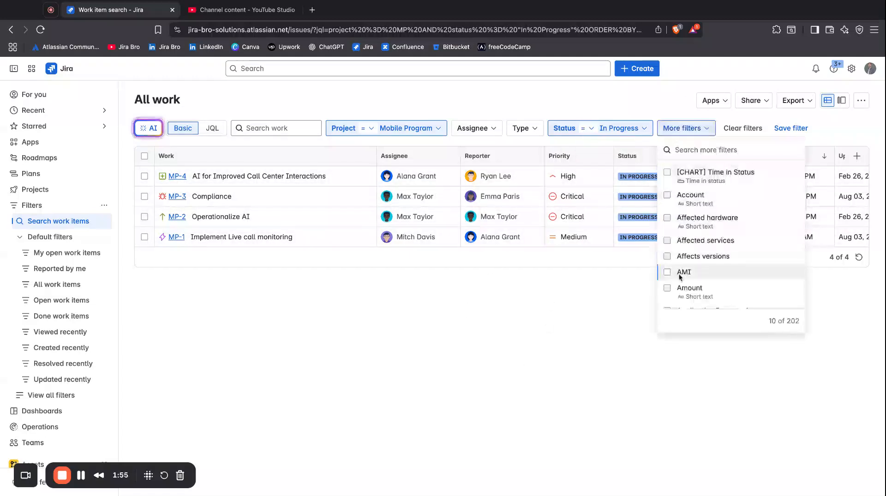
{"action": "scroll", "coordinate": [680, 273], "scroll_direction": "down", "scroll_amount": 6}
{"action": "scroll", "coordinate": [680, 276], "scroll_direction": "down", "scroll_amount": 10}
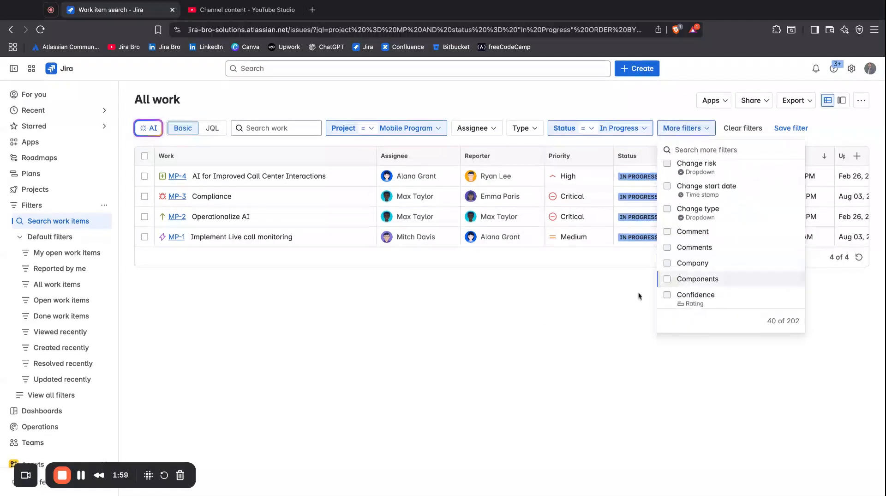
{"action": "type", "text": "prio"}
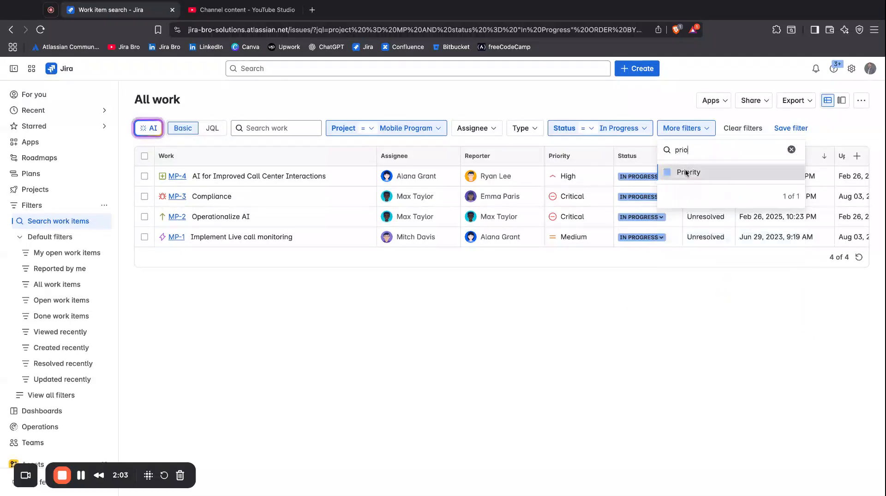
{"action": "left_click", "coordinate": [688, 172]}
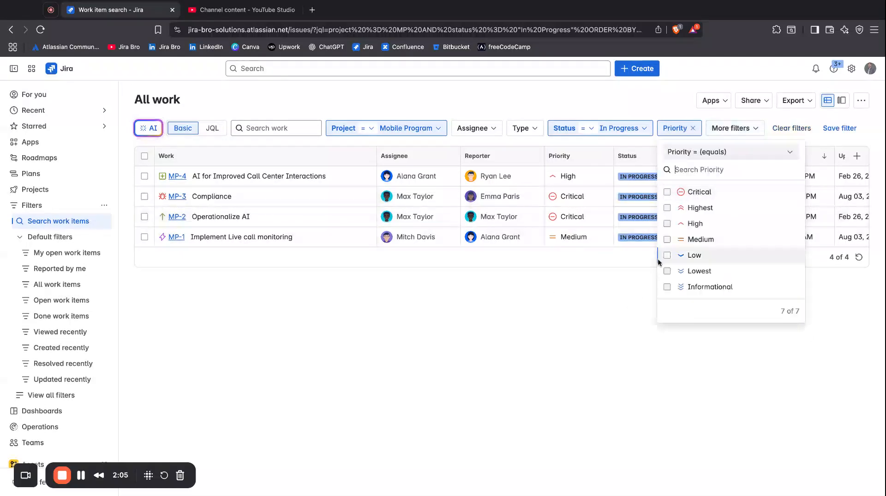
{"action": "left_click", "coordinate": [693, 192]}
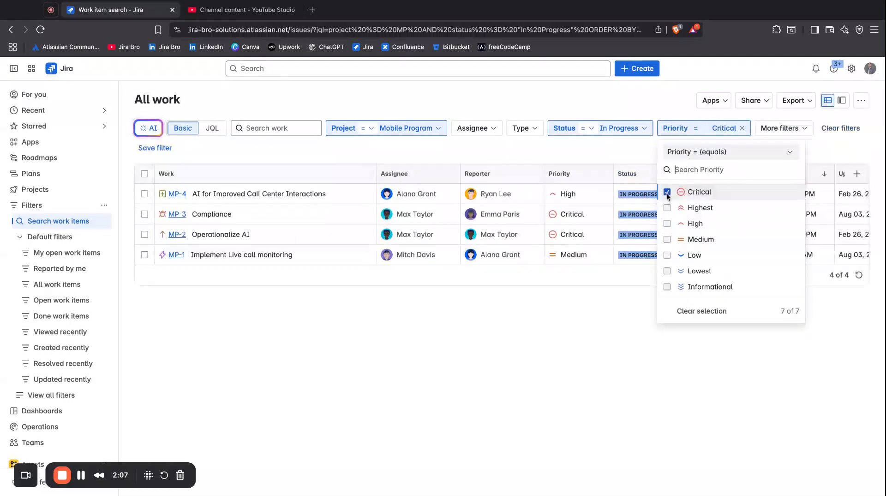
{"action": "left_click", "coordinate": [560, 372]}
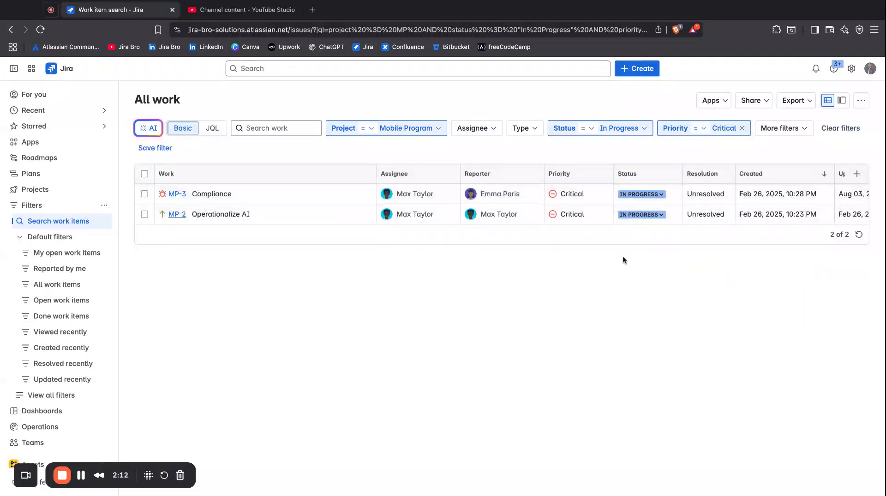
Begin saving the search as a filter named "Critical issues" and review the access options for viewers.
{"action": "left_click", "coordinate": [155, 148]}
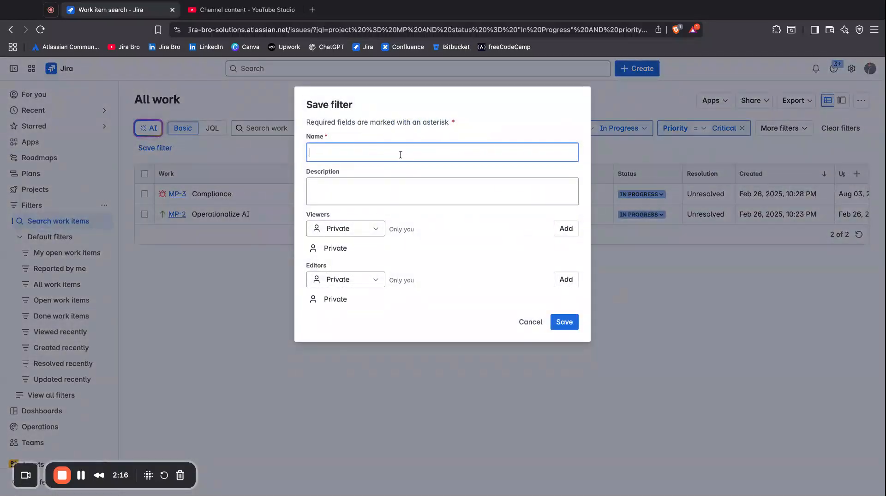
{"action": "type", "text": "Critical issues"}
{"action": "left_click_drag", "start_coordinate": [326, 215], "coordinate": [307, 217]}
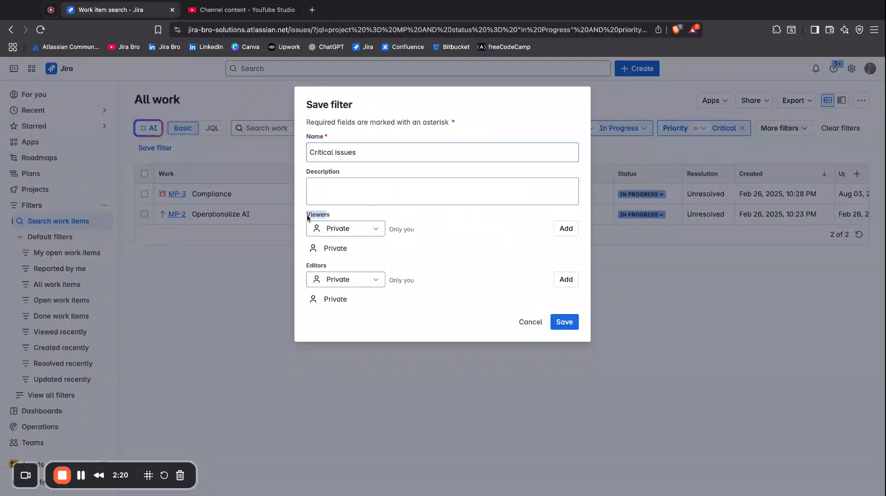
{"action": "left_click", "coordinate": [347, 214]}
{"action": "left_click", "coordinate": [368, 233]}
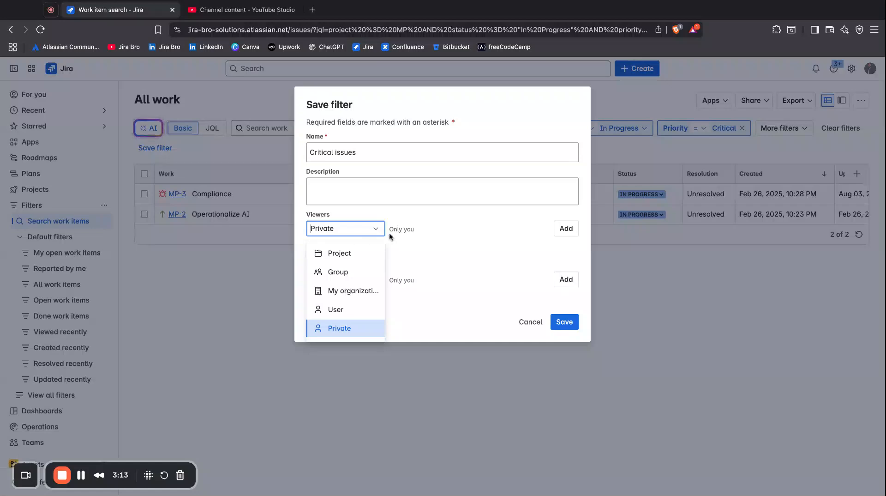
{"action": "left_click", "coordinate": [410, 234]}
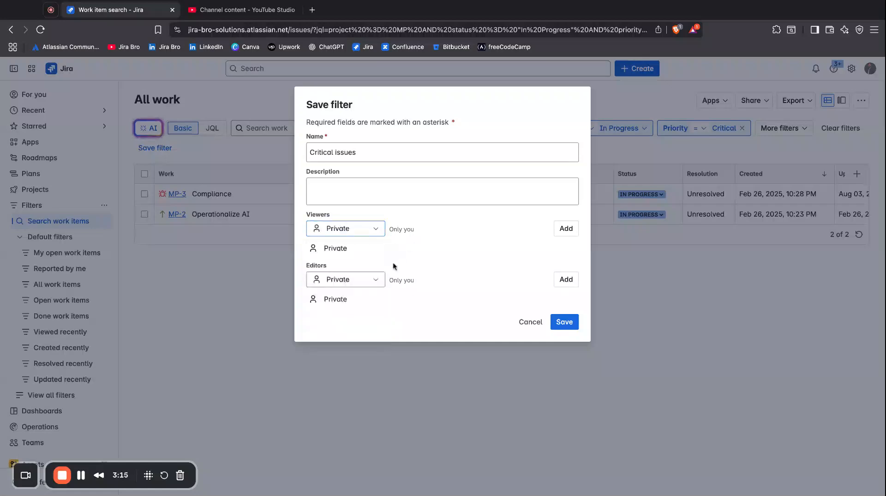
Review the access options for editors and save the filter with private access.
{"action": "double_click", "coordinate": [304, 264]}
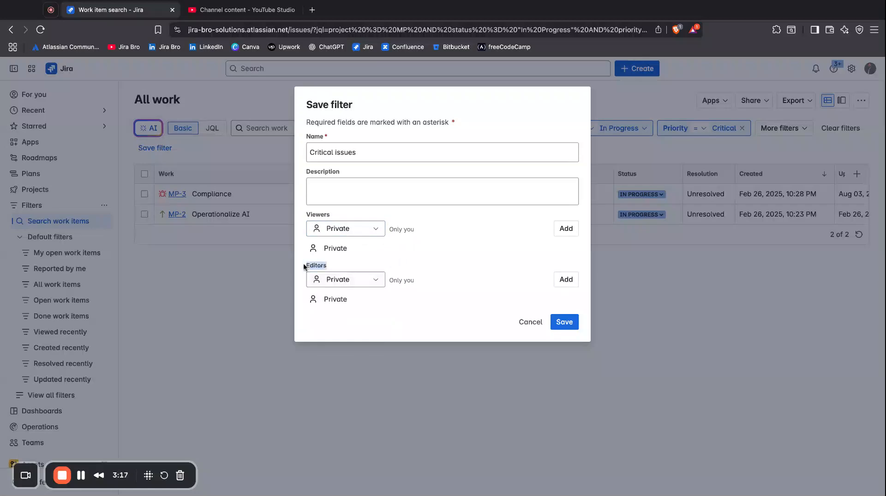
{"action": "left_click", "coordinate": [355, 262]}
{"action": "left_click", "coordinate": [370, 283]}
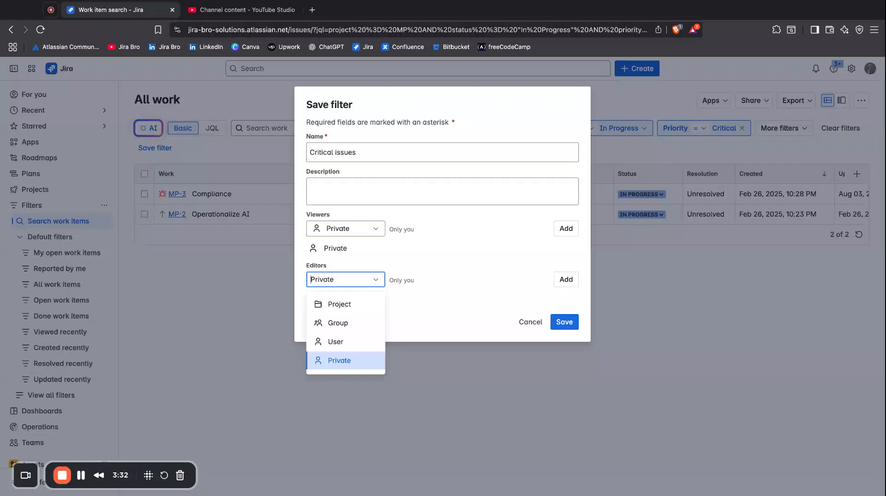
{"action": "left_click", "coordinate": [434, 285]}
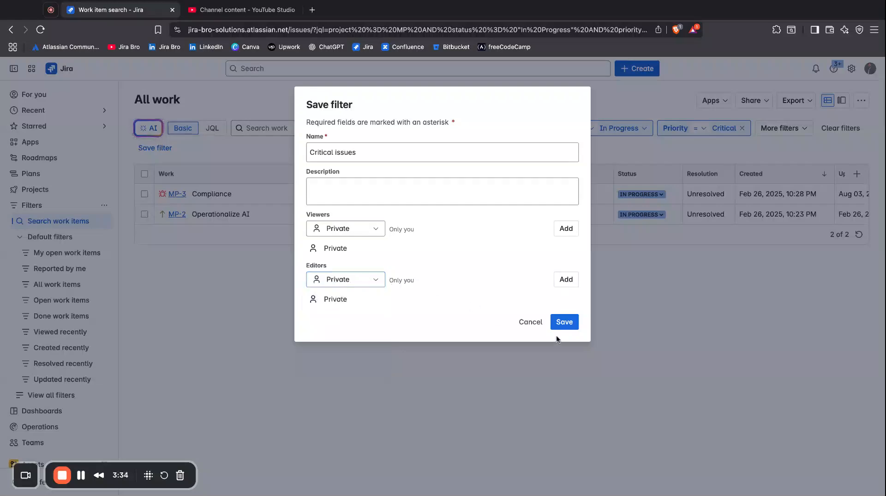
{"action": "left_click", "coordinate": [563, 322]}
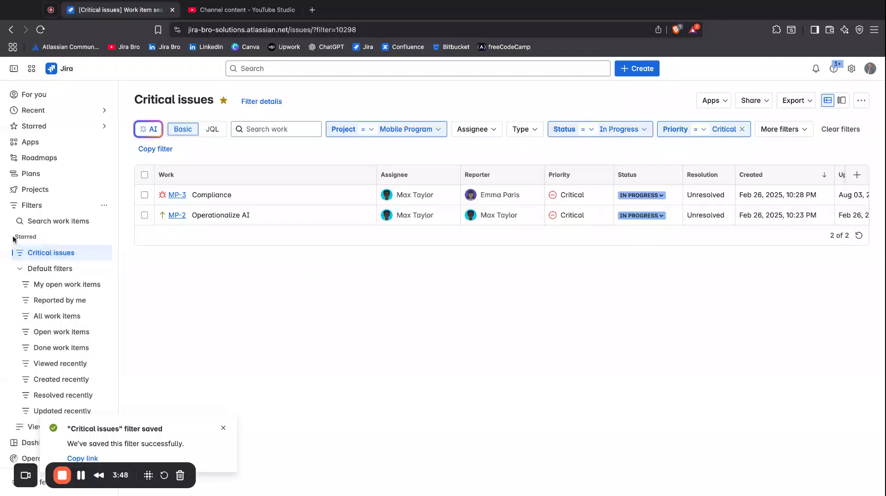
Check the starred filters in the navigation and return to the list of all filters.
{"action": "left_click_drag", "start_coordinate": [12, 237], "coordinate": [37, 237]}
{"action": "scroll", "coordinate": [82, 275], "scroll_direction": "down", "scroll_amount": 2}
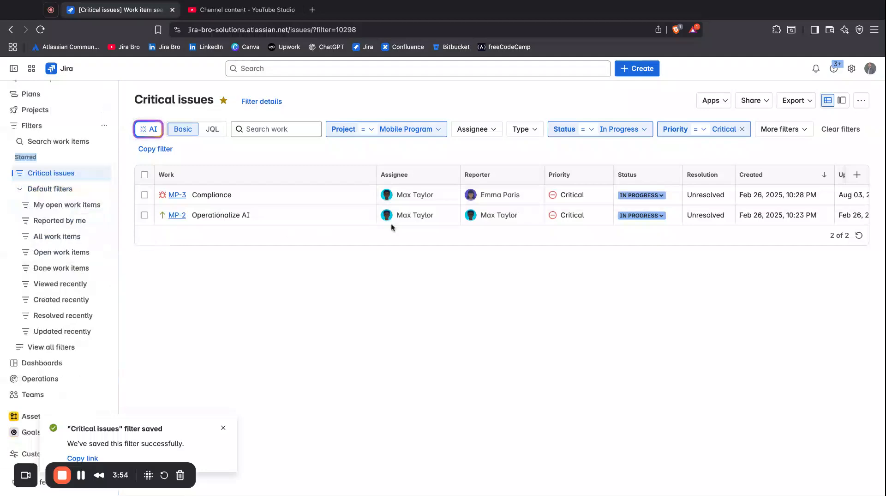
{"action": "left_click", "coordinate": [53, 347]}
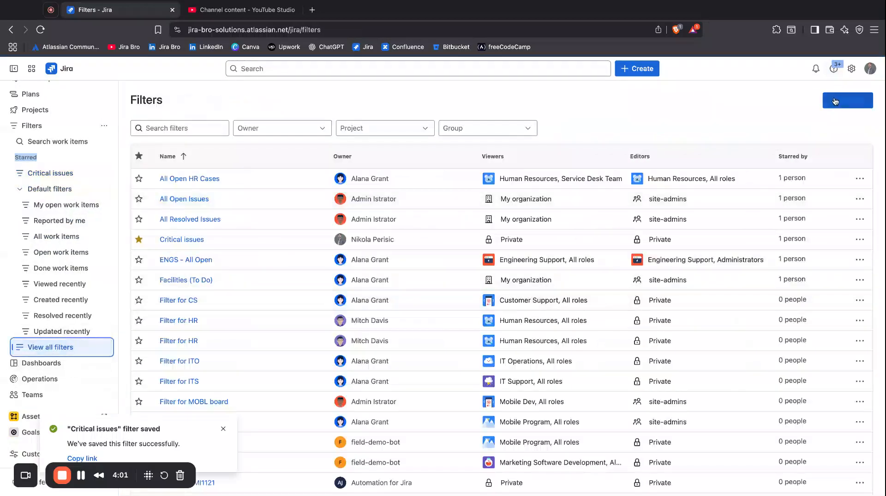
Start another new filter and go through the AI search introduction to its end.
{"action": "left_click", "coordinate": [847, 100]}
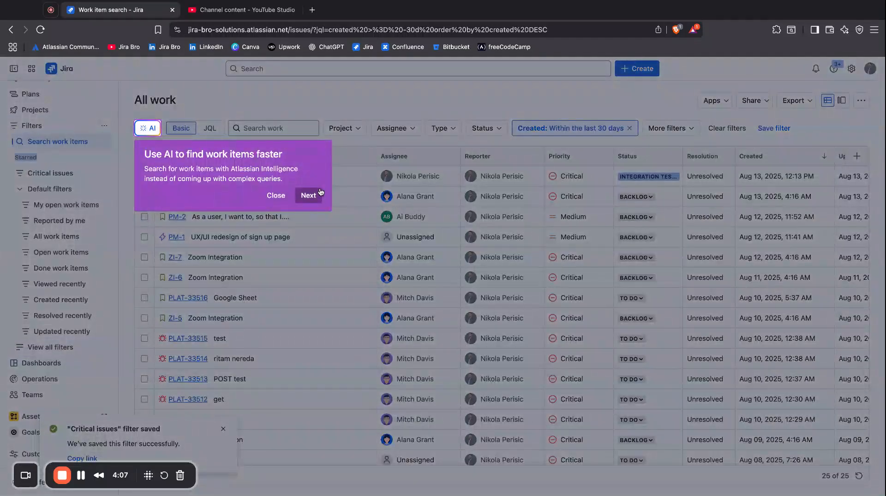
{"action": "left_click", "coordinate": [312, 195]}
{"action": "left_click", "coordinate": [308, 200]}
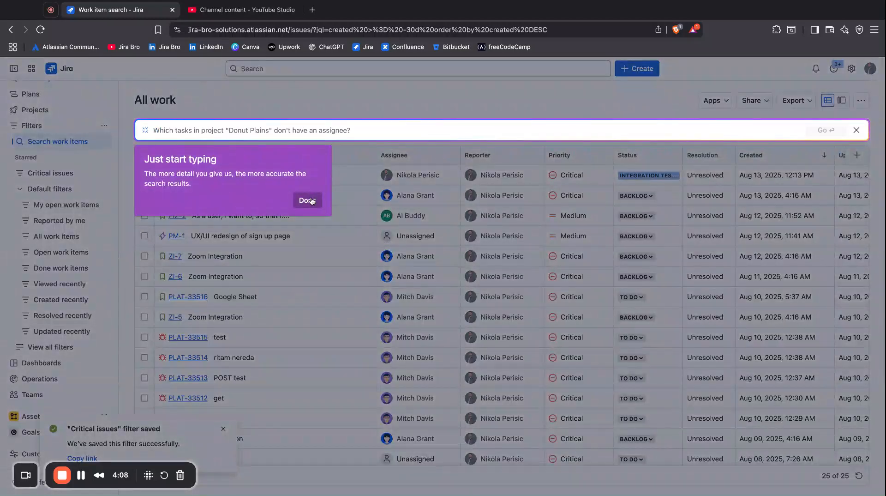
Run an AI search for "Issues made last week that were medium priority" and leave the AI search.
{"action": "type", "text": "Wh"}
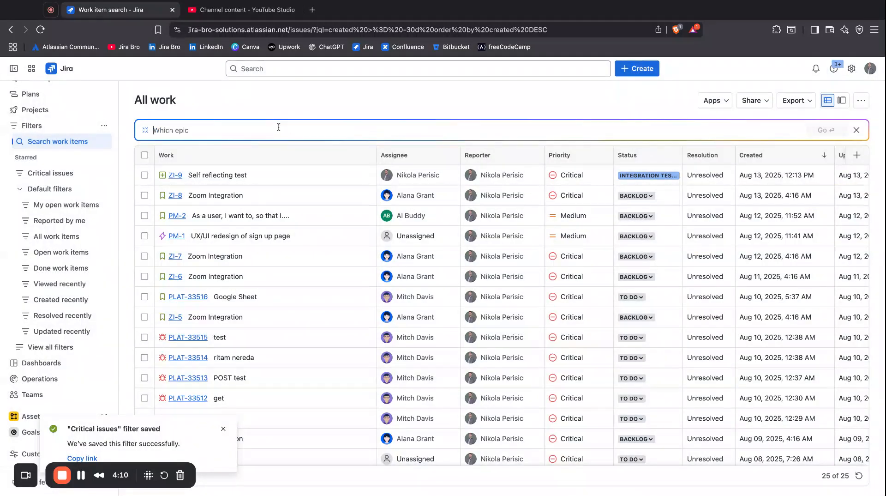
{"action": "type", "text": "Issues"}
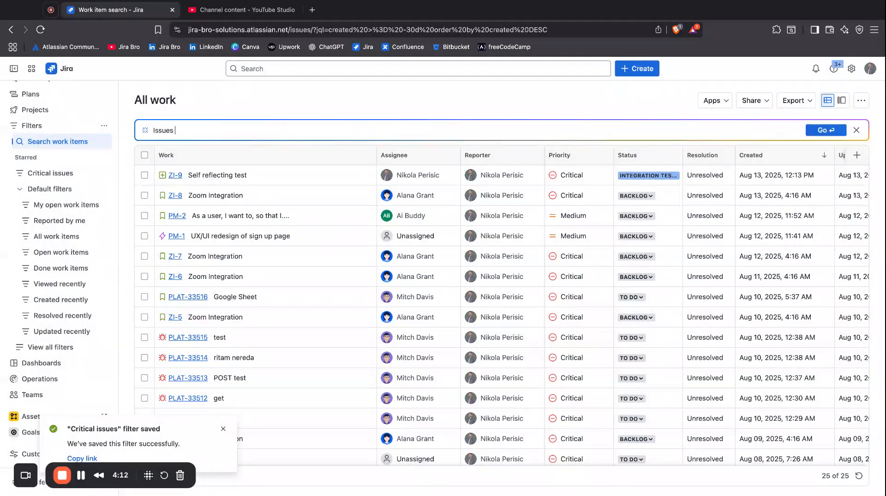
{"action": "type", "text": " made last week that were medium o"}
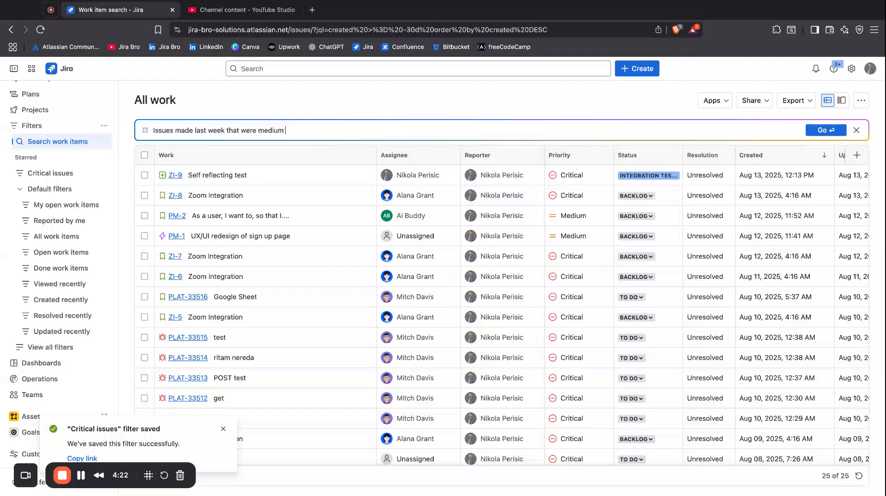
{"action": "type", "text": "priority"}
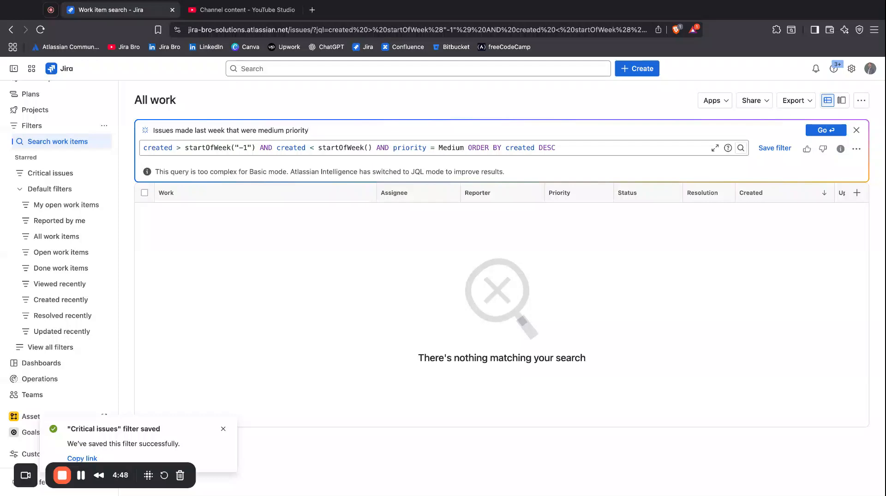
{"action": "left_click", "coordinate": [857, 130]}
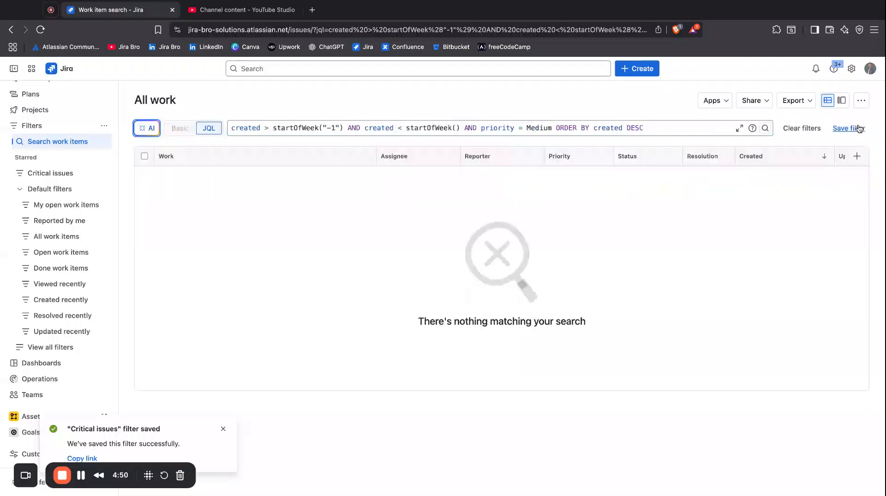
Run an AI search for "All bugs that have medium priority" and leave the AI search.
{"action": "left_click", "coordinate": [147, 128]}
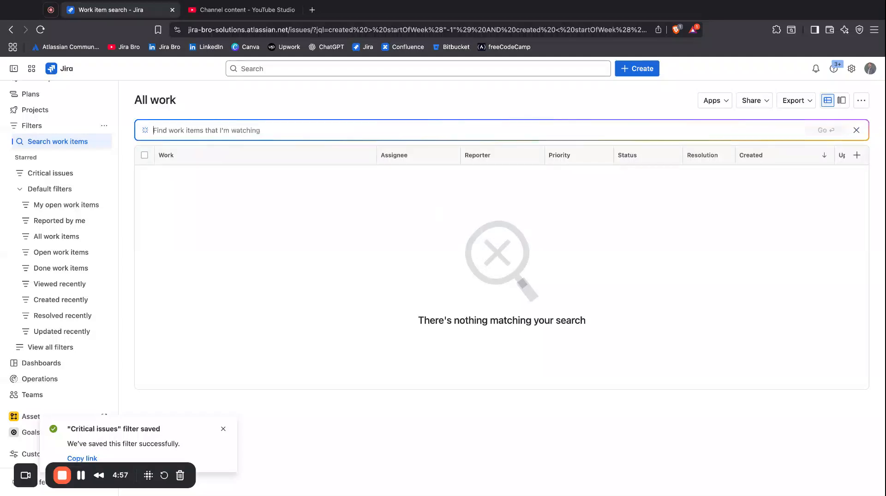
{"action": "type", "text": "All bug"}
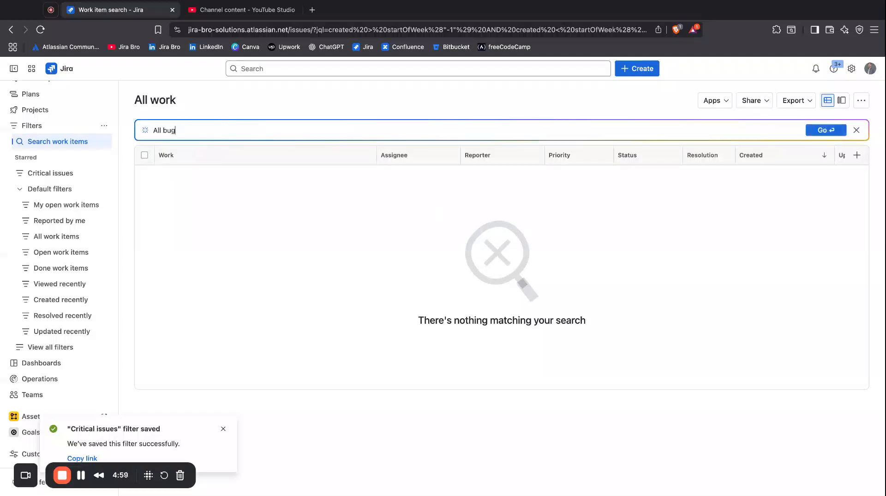
{"action": "type", "text": "s that have medium priority"}
{"action": "key", "text": "Return"}
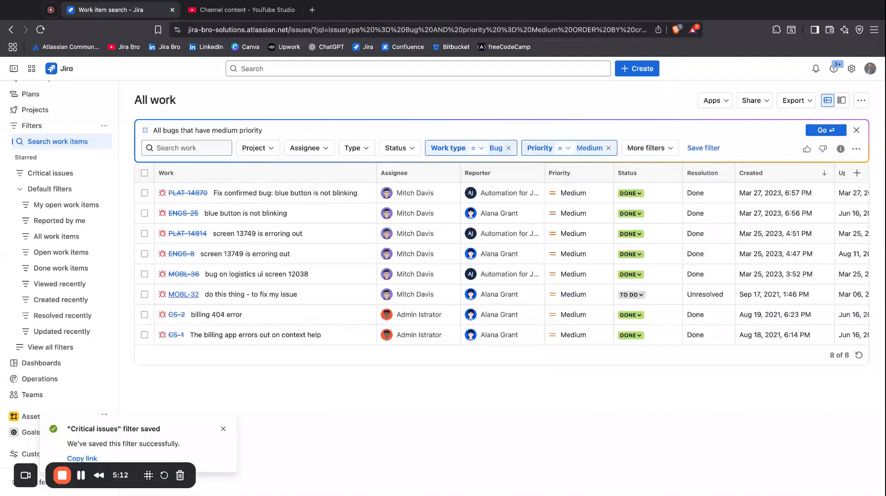
{"action": "left_click", "coordinate": [857, 130]}
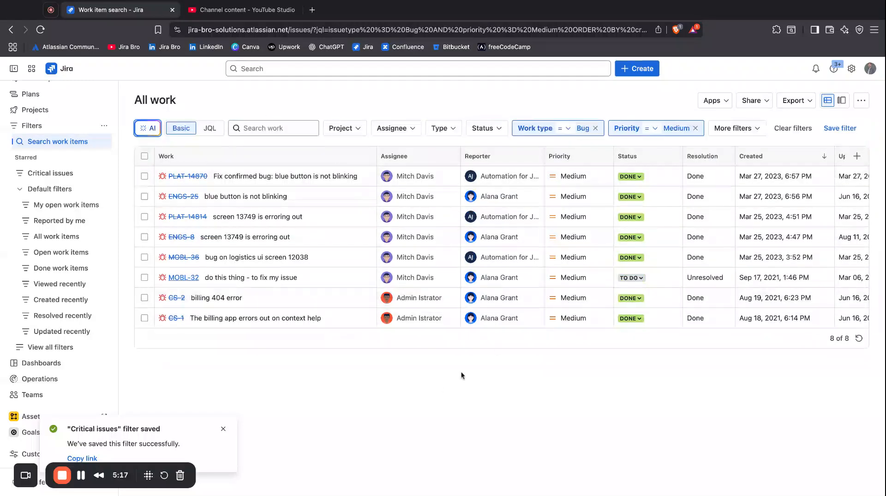
Clear the work type and priority filters and switch to JQL mode with an empty query.
{"action": "left_click", "coordinate": [782, 128]}
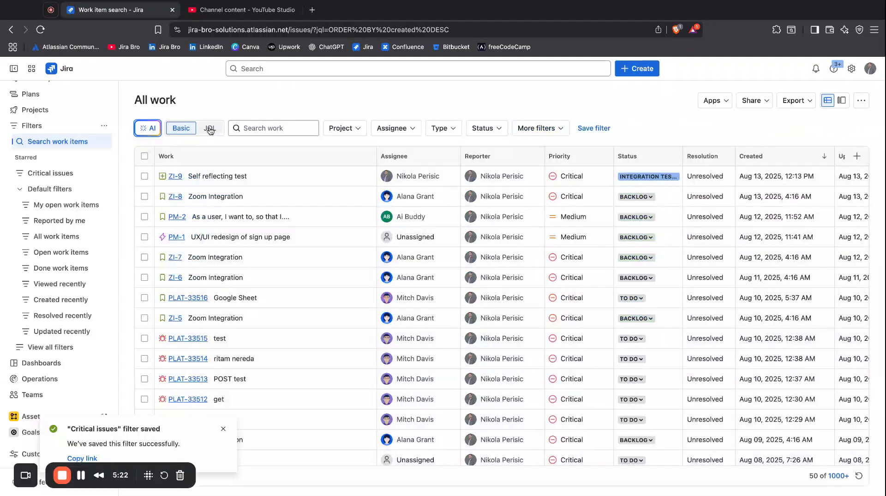
{"action": "left_click", "coordinate": [210, 128]}
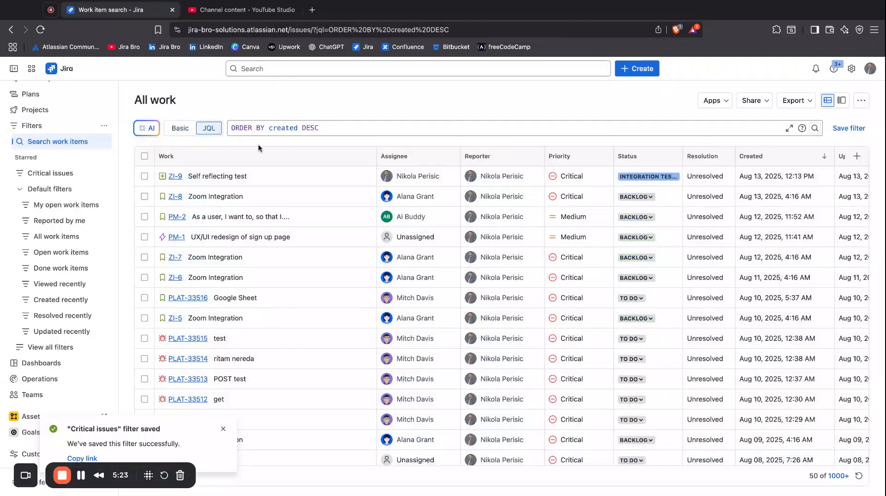
{"action": "triple_click", "coordinate": [348, 127]}
{"action": "key", "text": "BackSpace"}
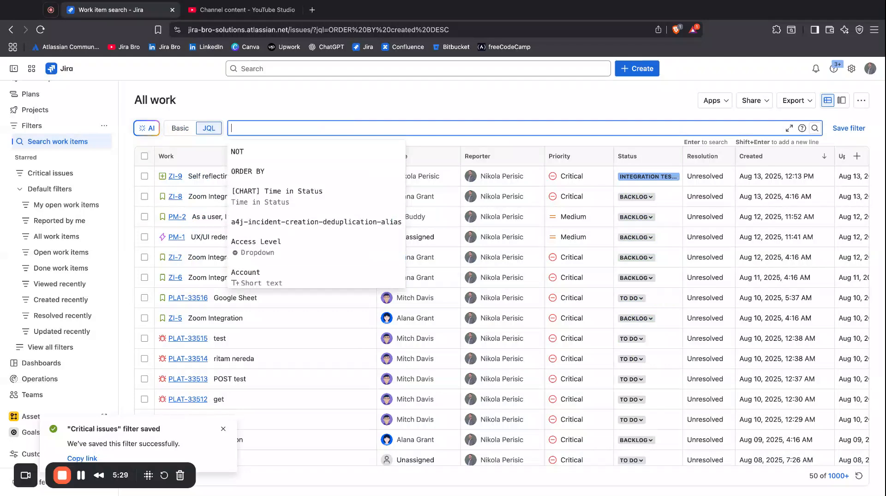
Begin the JQL query with a project IN list that has "Platform Development" as its first project.
{"action": "type", "text": "projec"}
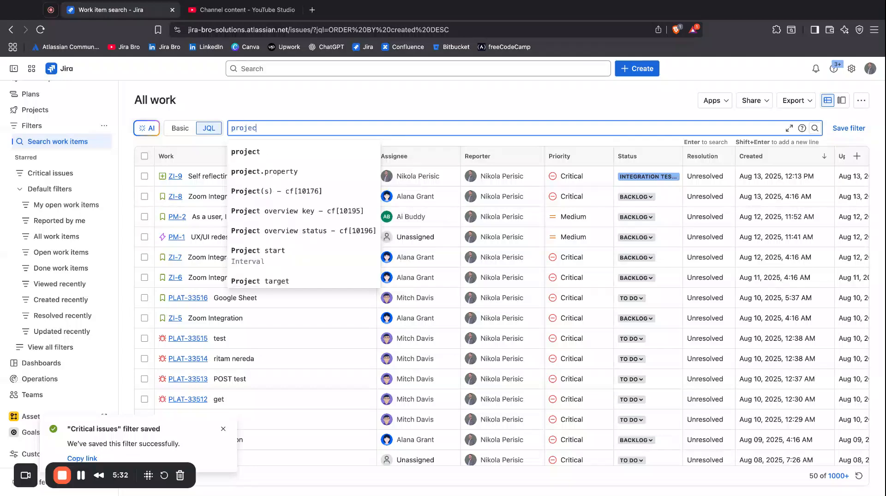
{"action": "type", "text": "t ="}
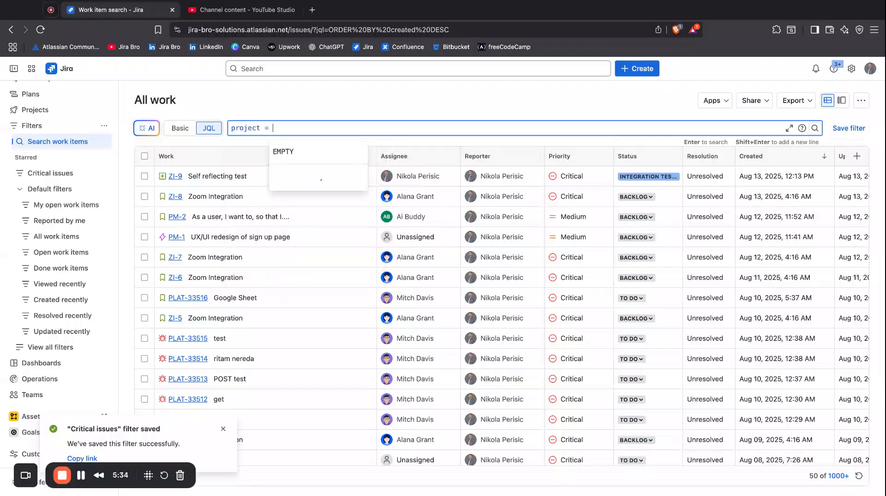
{"action": "key", "text": "BackSpace"}
{"action": "key", "text": "BackSpace"}
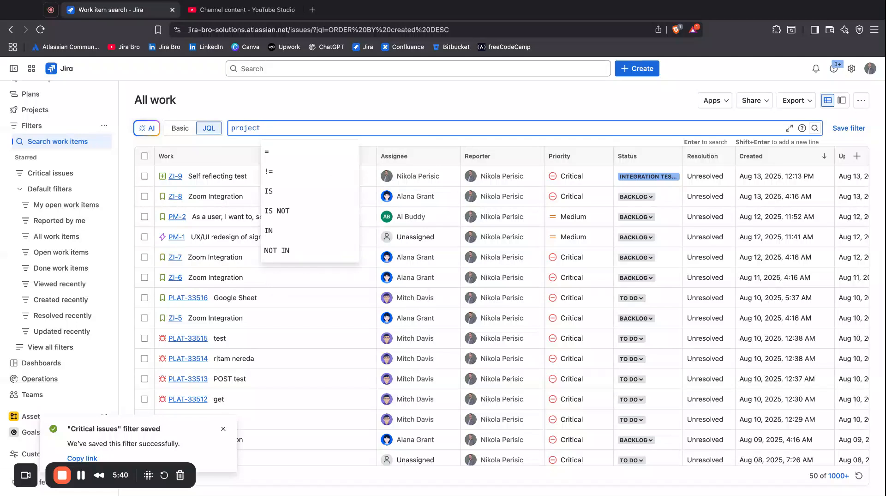
{"action": "type", "text": "IN "}
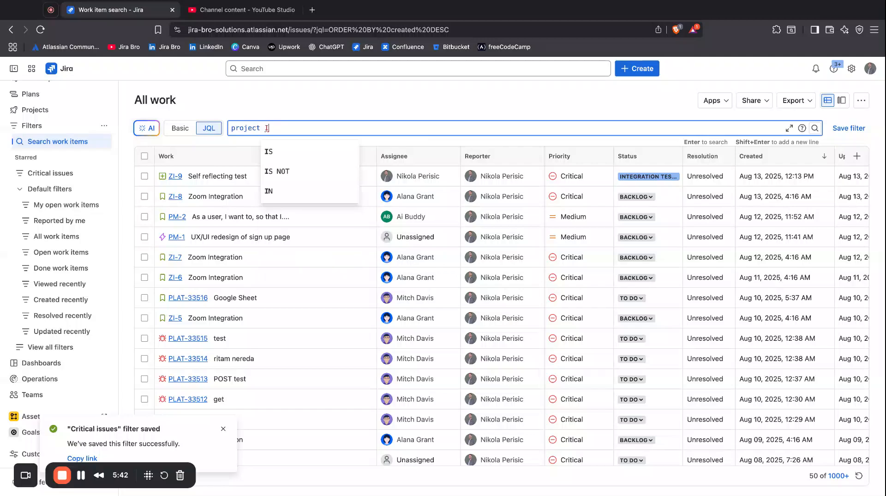
{"action": "type", "text": "("}
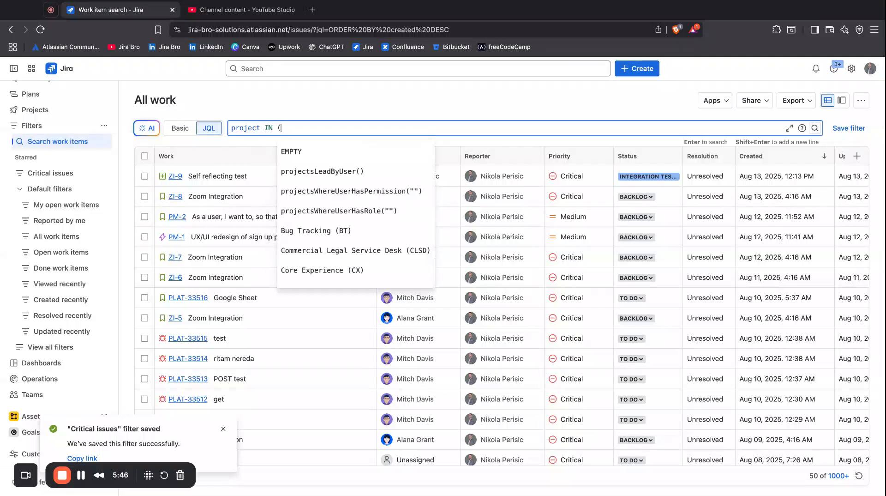
{"action": "type", "text": "\"PLA"}
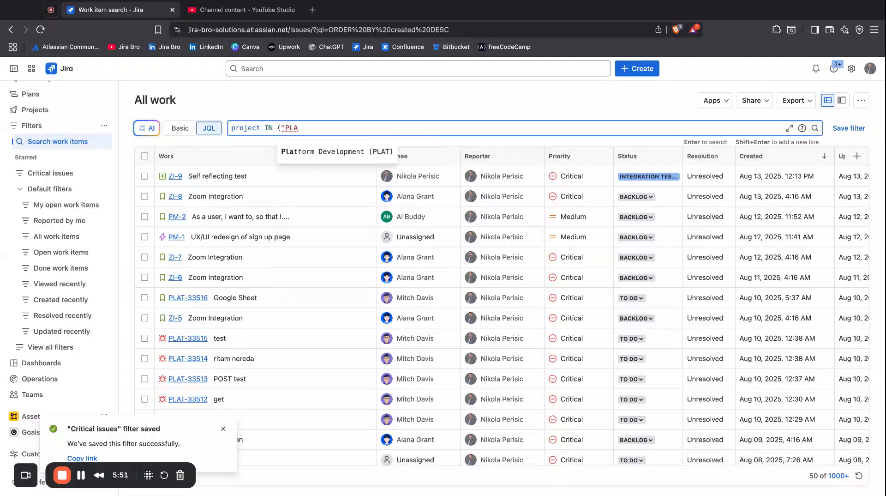
{"action": "key", "text": "Return"}
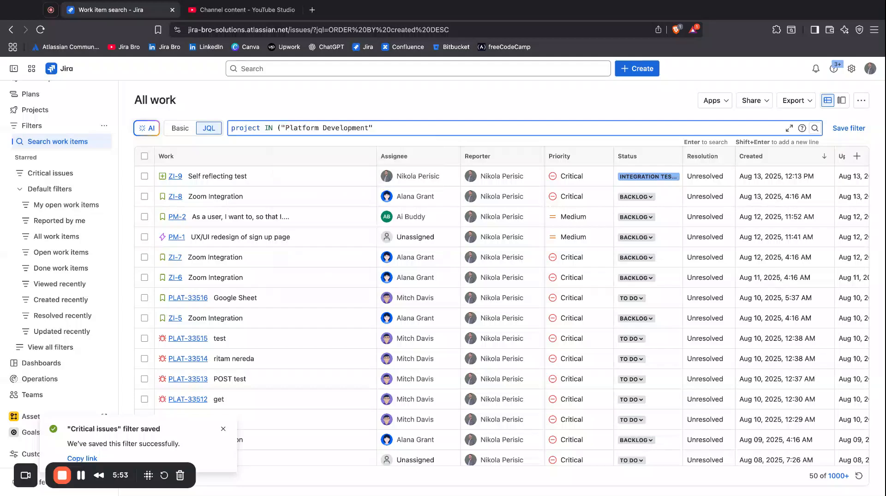
Add "Engineering Support" as the second project in the query's IN list and close the parenthesis.
{"action": "type", "text": ",\""}
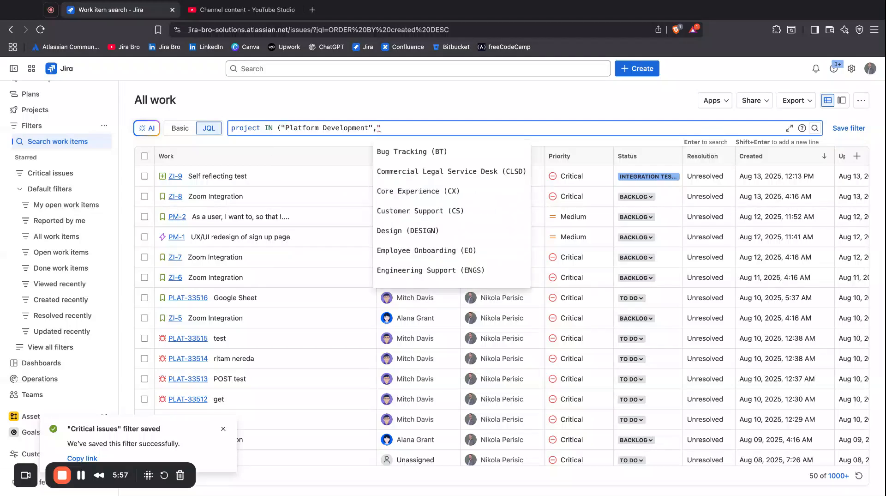
{"action": "key", "text": "Down"}
{"action": "key", "text": "Down"}
{"action": "key", "text": "Down"}
{"action": "key", "text": "Down"}
{"action": "key", "text": "Down"}
{"action": "key", "text": "Down"}
{"action": "key", "text": "Down"}
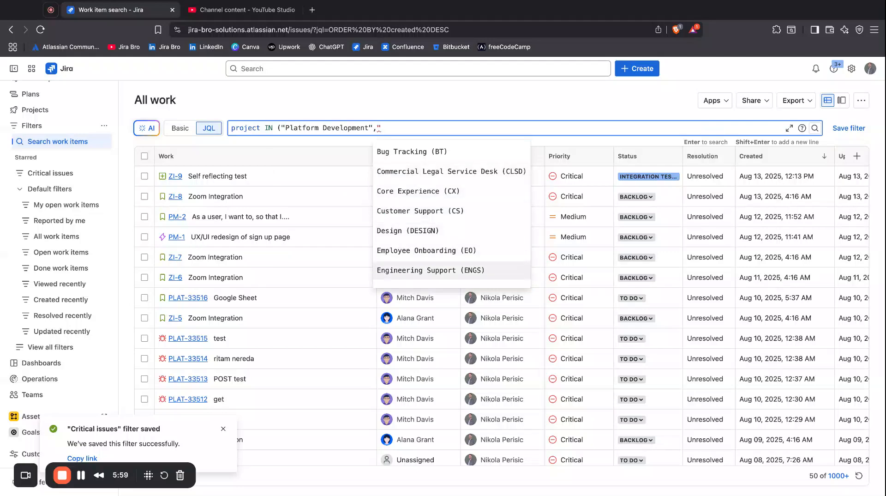
{"action": "key", "text": "Return"}
{"action": "type", "text": ")"}
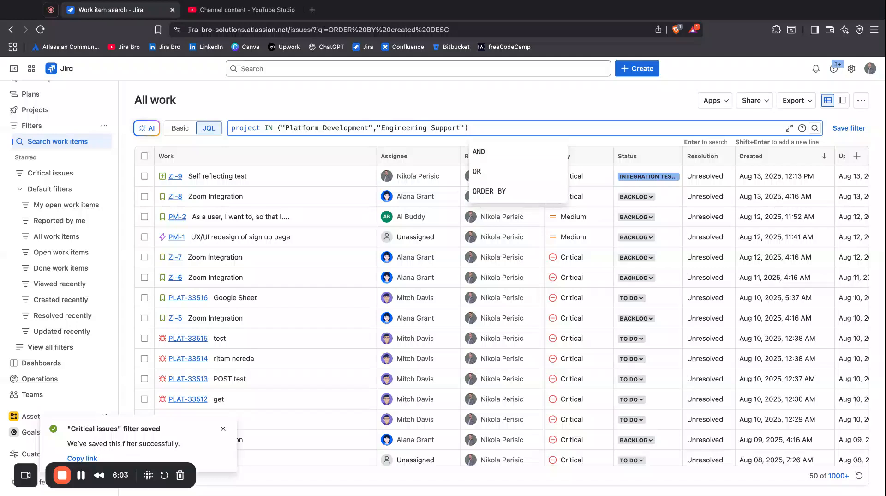
Extend the JQL query with AND resolution IS EMPTY and run the search.
{"action": "type", "text": " AND"}
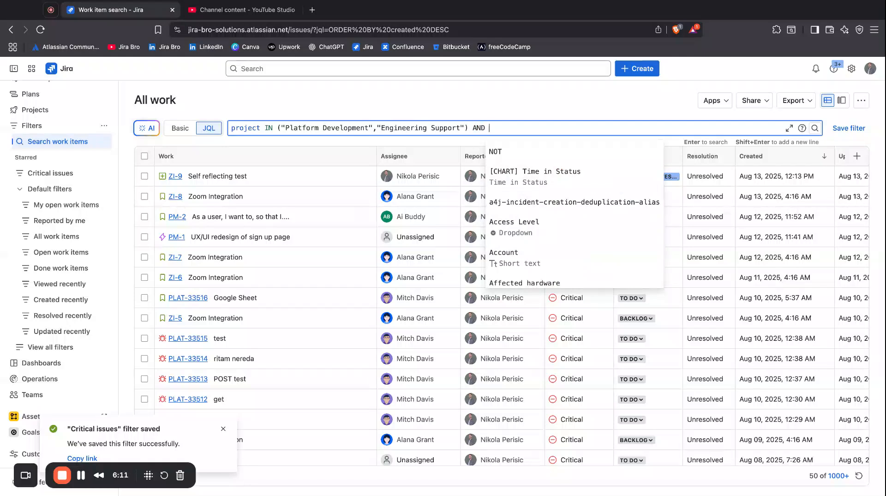
{"action": "type", "text": "re"}
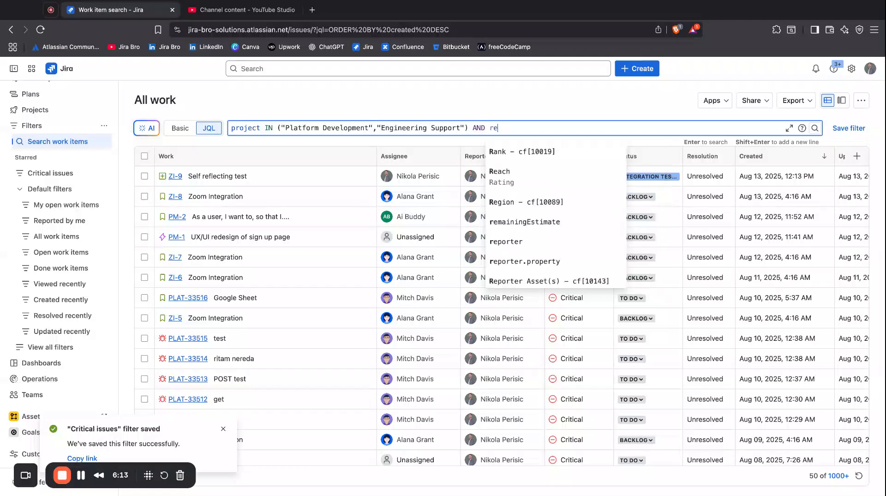
{"action": "type", "text": "solution "}
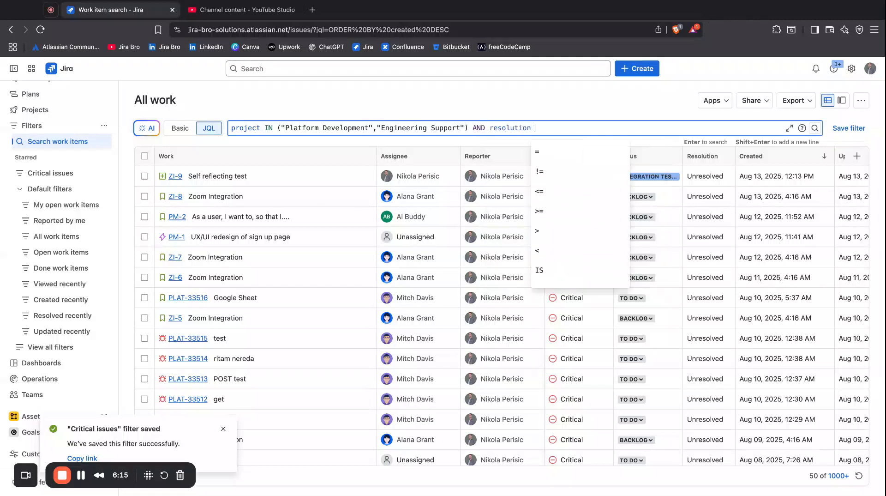
{"action": "type", "text": "IS EMPTY"}
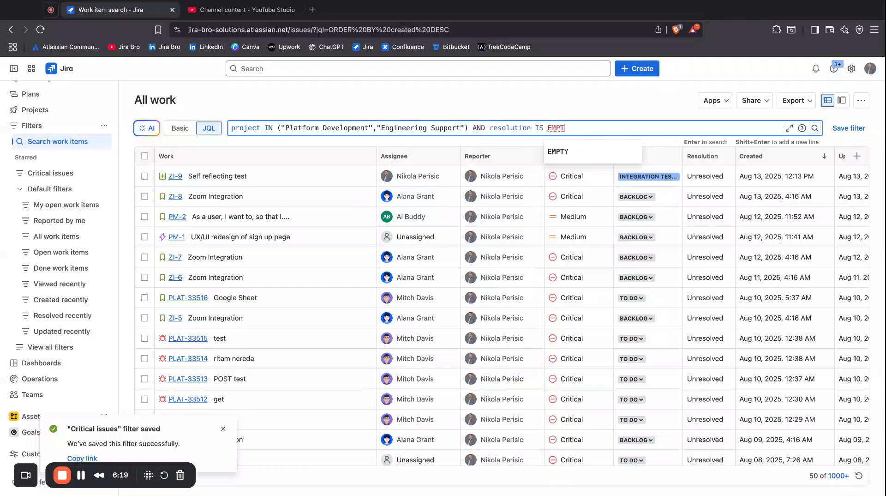
{"action": "key", "text": "Return"}
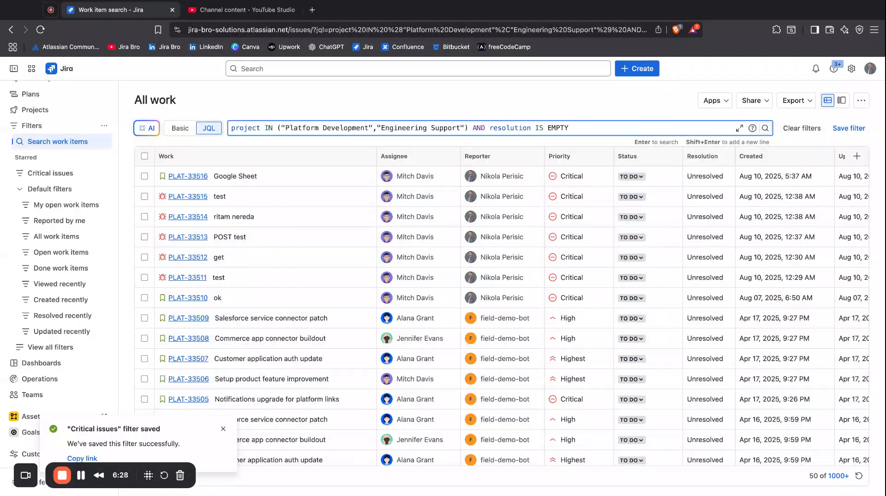
Extend the JQL query with AND statusCategory = Done and run the search.
{"action": "type", "text": "AND "}
{"action": "type", "text": "staut"}
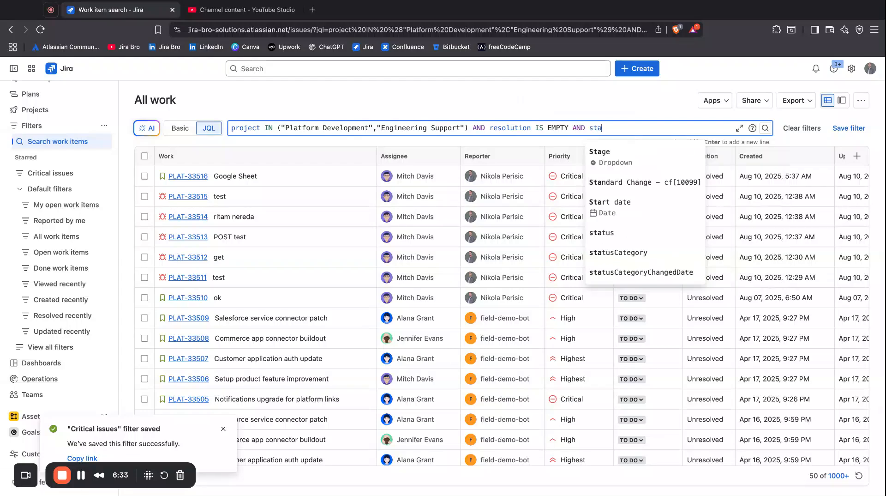
{"action": "key", "text": "BackSpace"}
{"action": "key", "text": "BackSpace"}
{"action": "key", "text": "Down"}
{"action": "key", "text": "Down"}
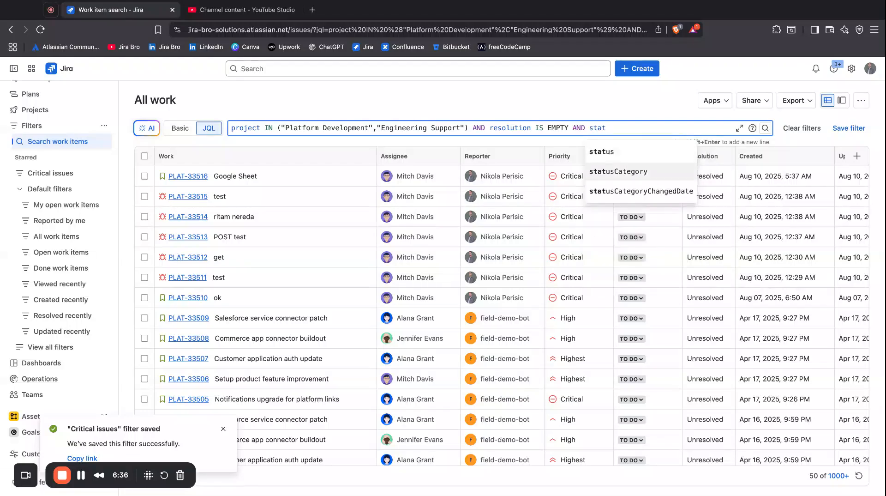
{"action": "key", "text": "Return"}
{"action": "type", "text": "= Do"}
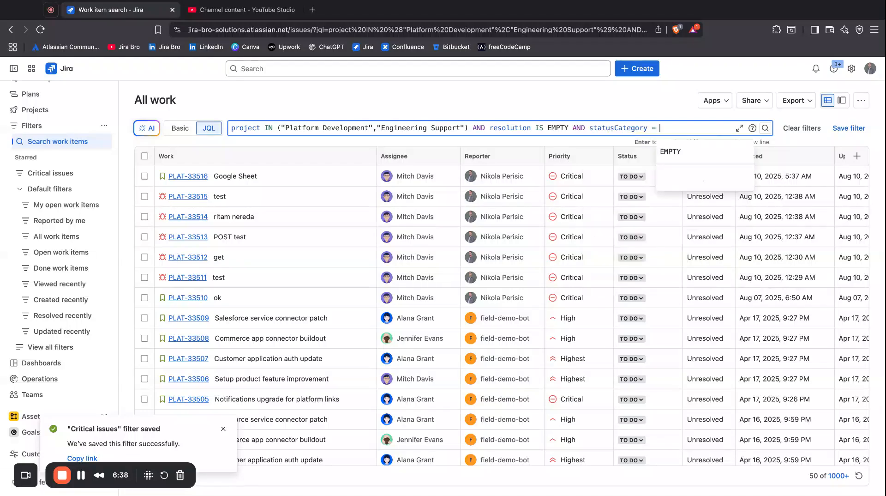
{"action": "type", "text": "ne"}
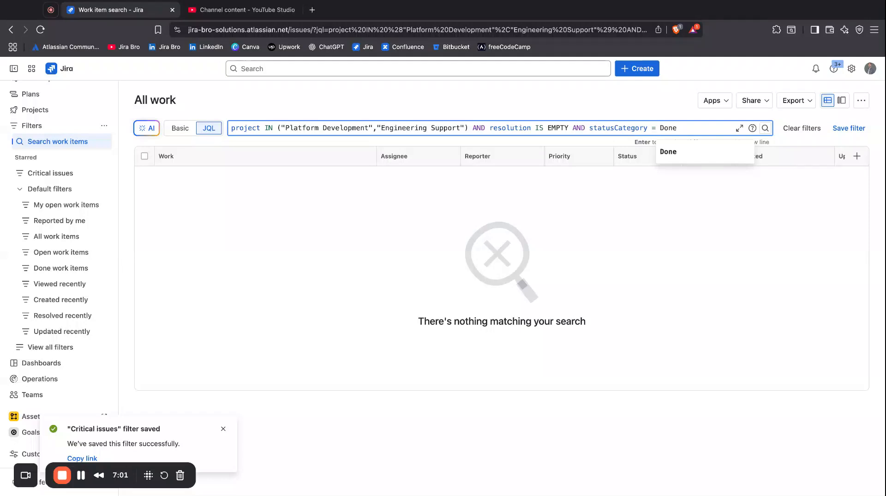
Change the resolution condition to IS NOT EMPTY, rerun the query and look through the matching work items.
{"action": "left_click", "coordinate": [549, 128]}
{"action": "type", "text": "NOT"}
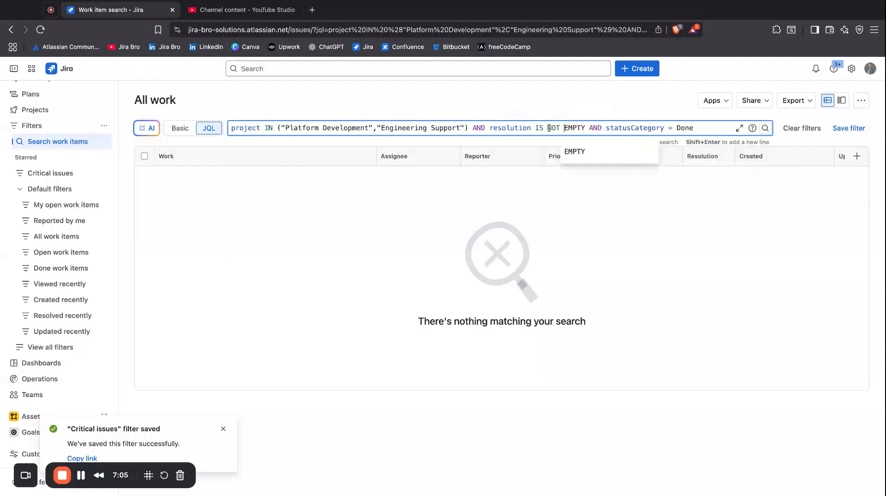
{"action": "key", "text": "Return"}
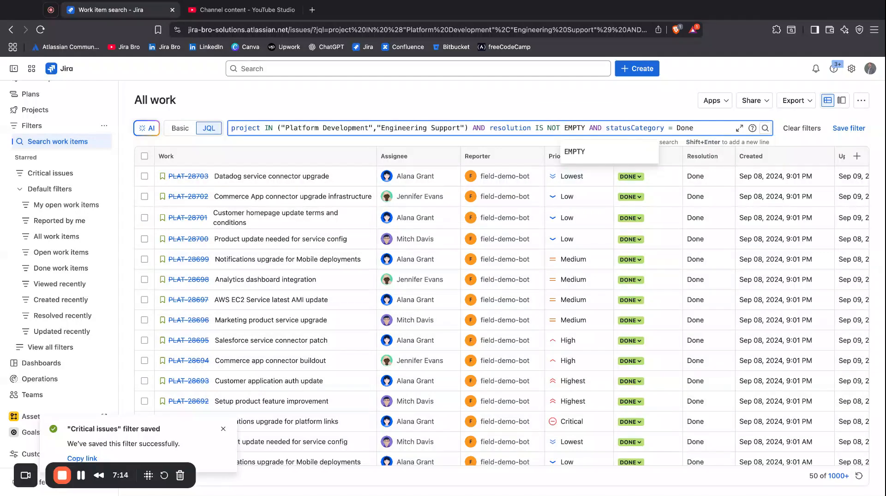
{"action": "scroll", "coordinate": [554, 234], "scroll_direction": "down", "scroll_amount": 10}
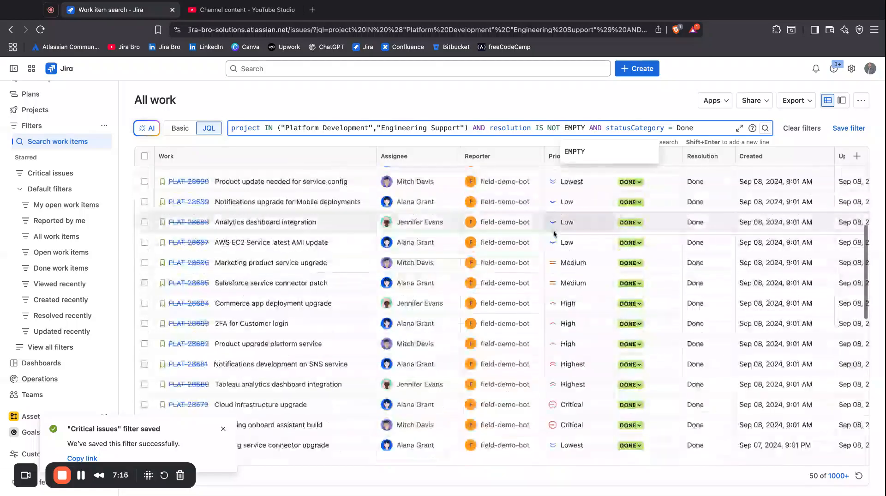
{"action": "scroll", "coordinate": [554, 234], "scroll_direction": "down", "scroll_amount": 10}
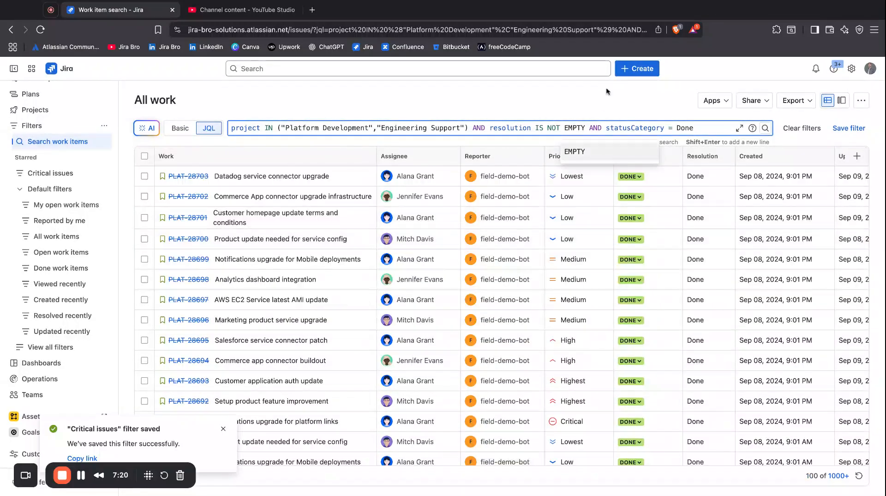
Start saving the query as a filter and name it "Projects PLAT and ENG - Done".
{"action": "left_click", "coordinate": [606, 89]}
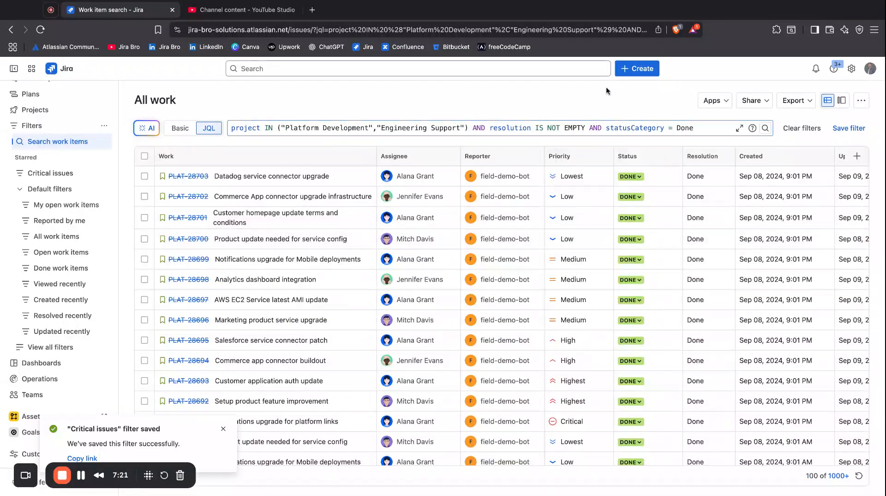
{"action": "left_click", "coordinate": [849, 128]}
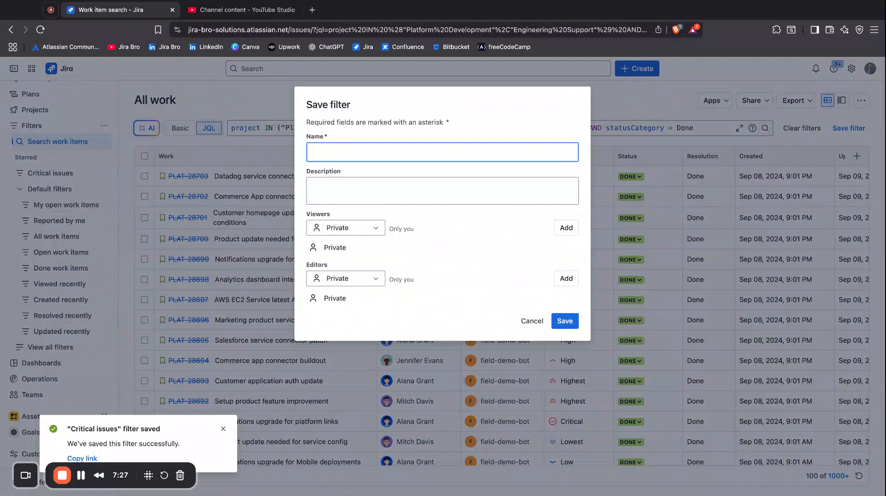
{"action": "type", "text": "Projects PLAT and ENG - Done"}
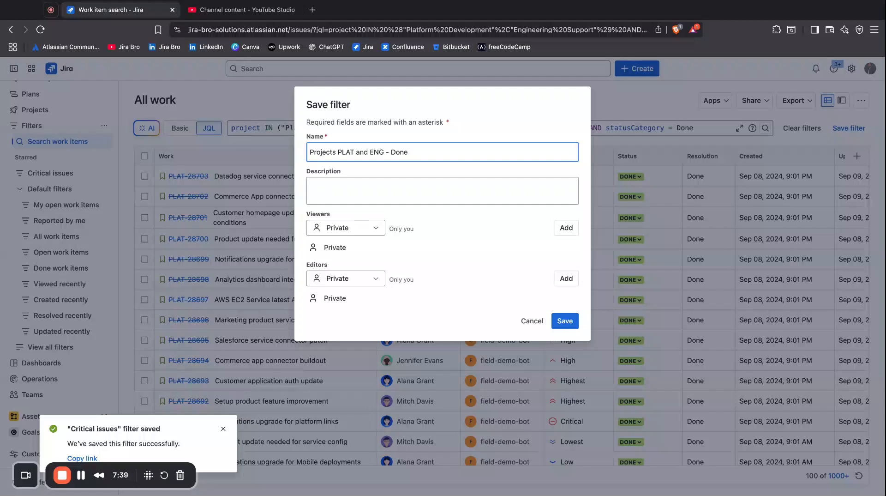
Add the Platform Development project with all roles as a viewer of the filter.
{"action": "left_click", "coordinate": [374, 229]}
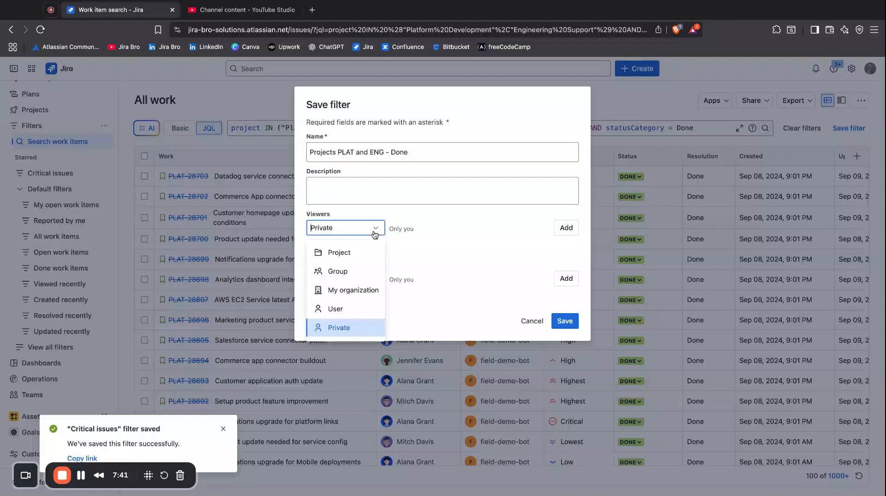
{"action": "left_click", "coordinate": [367, 253]}
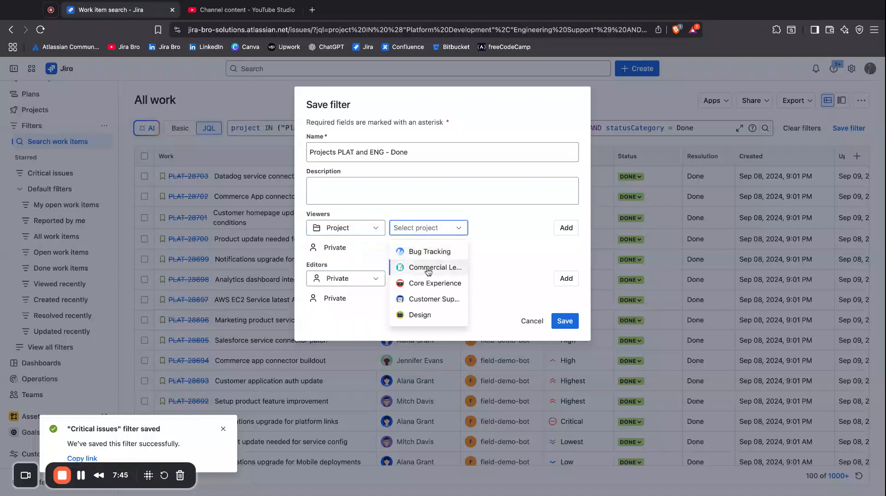
{"action": "type", "text": "Pla"}
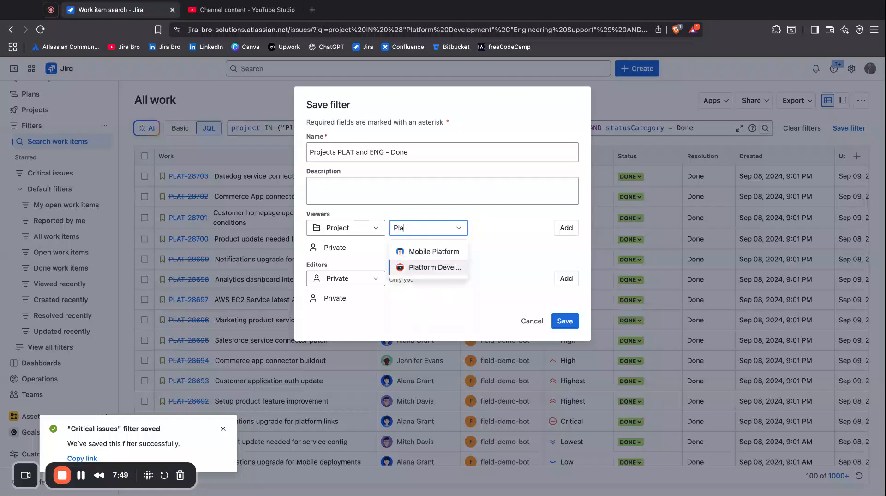
{"action": "left_click", "coordinate": [420, 265]}
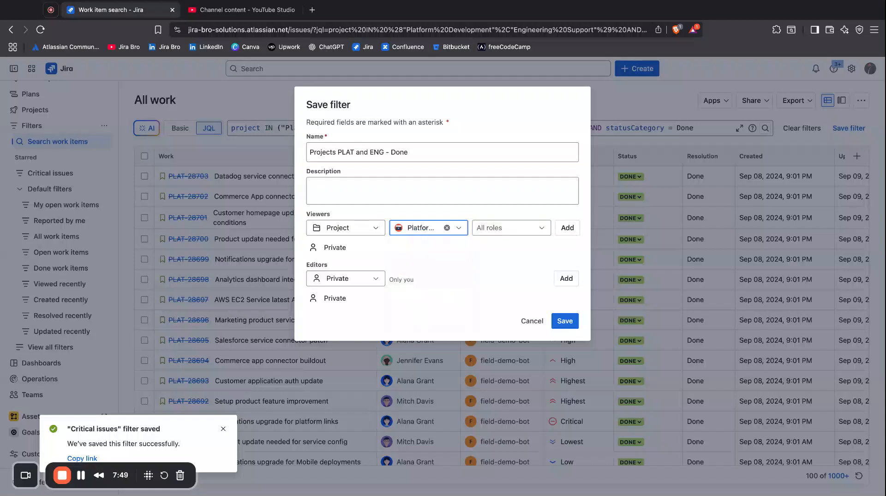
{"action": "left_click", "coordinate": [566, 230]}
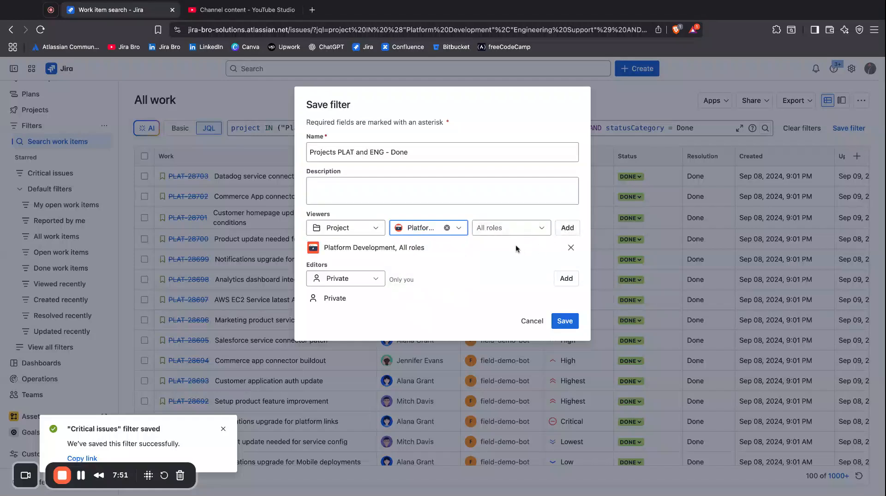
Add the Engineering Support project with all roles as a second viewer of the filter.
{"action": "left_click", "coordinate": [431, 229]}
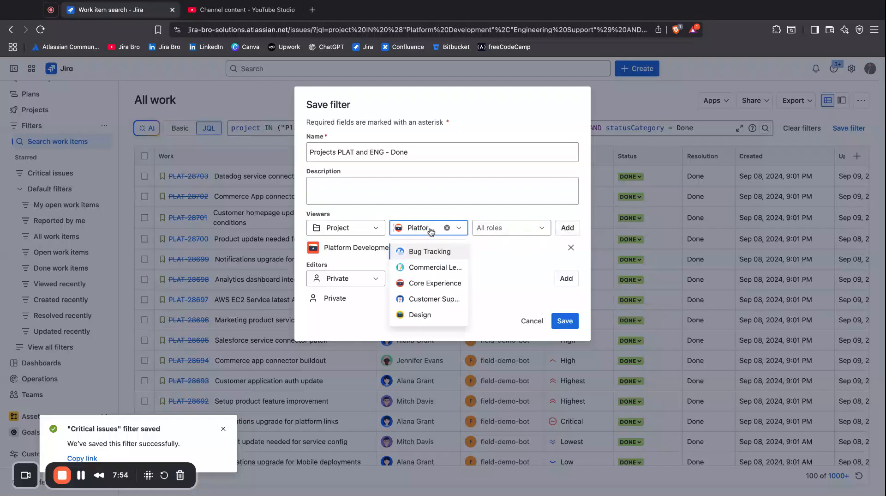
{"action": "type", "text": "Eng"}
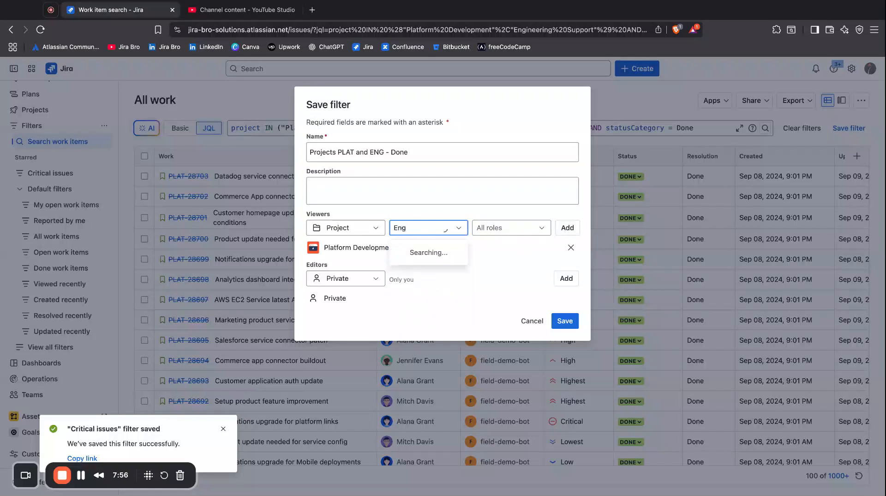
{"action": "left_click", "coordinate": [429, 252]}
{"action": "left_click", "coordinate": [569, 229]}
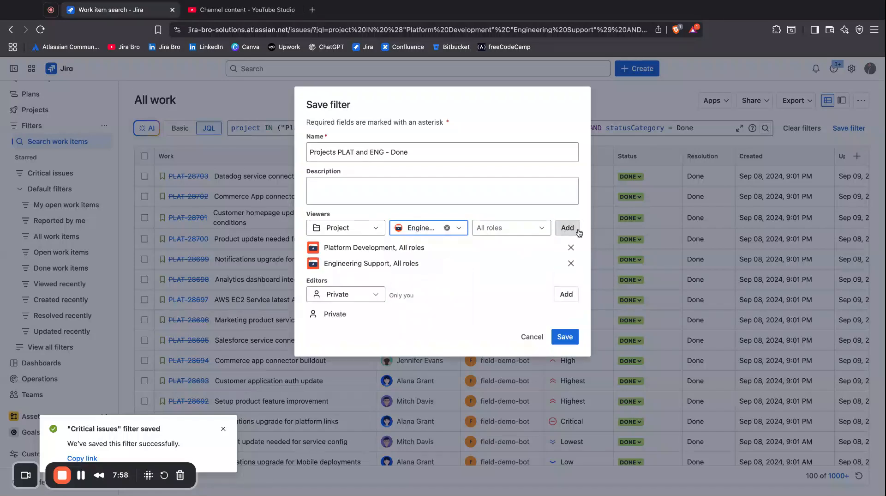
Add the user who is the first listed work item's assignee as an editor and save the filter.
{"action": "left_click", "coordinate": [375, 295]}
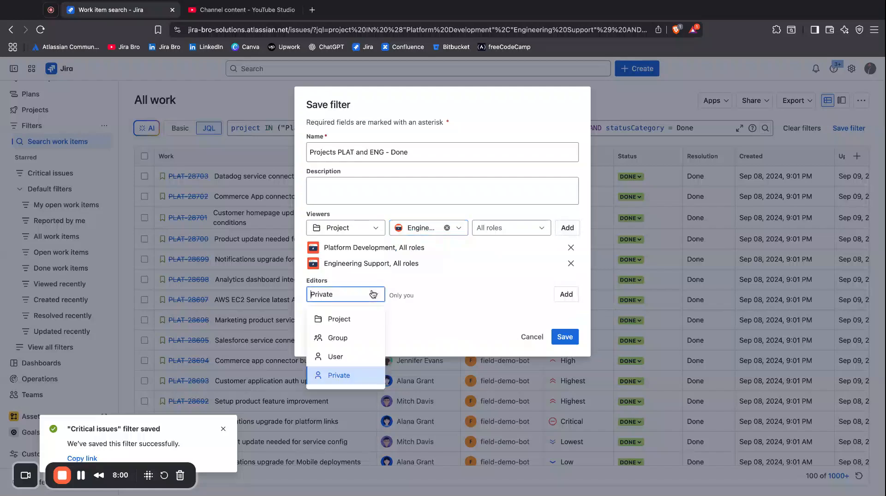
{"action": "left_click", "coordinate": [337, 356]}
{"action": "left_click", "coordinate": [409, 293]}
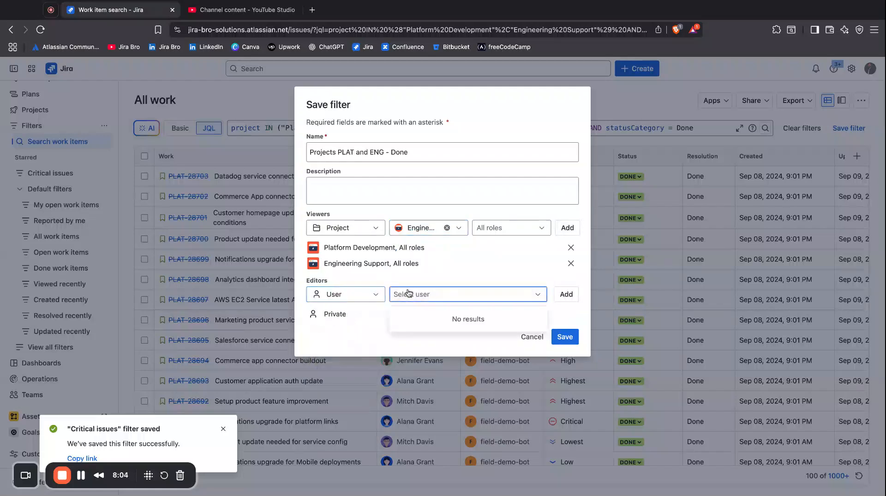
{"action": "type", "text": "Alana"}
{"action": "left_click", "coordinate": [414, 317]}
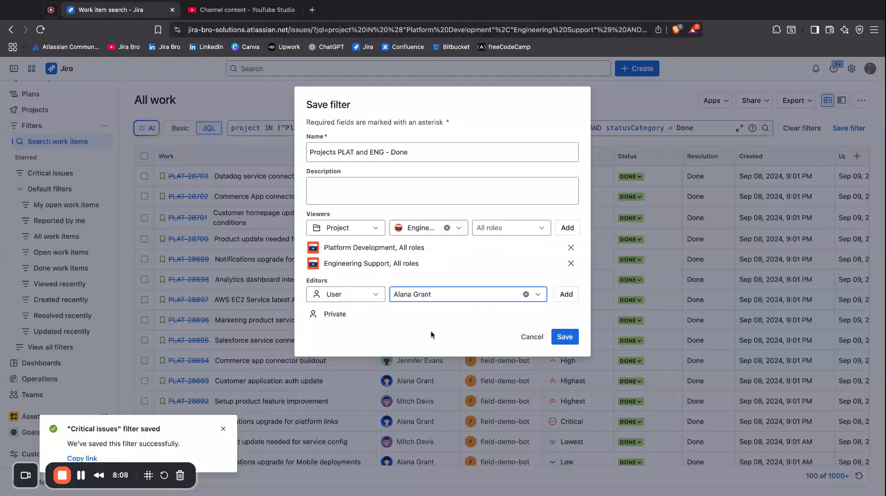
{"action": "left_click", "coordinate": [573, 296]}
{"action": "left_click", "coordinate": [564, 336]}
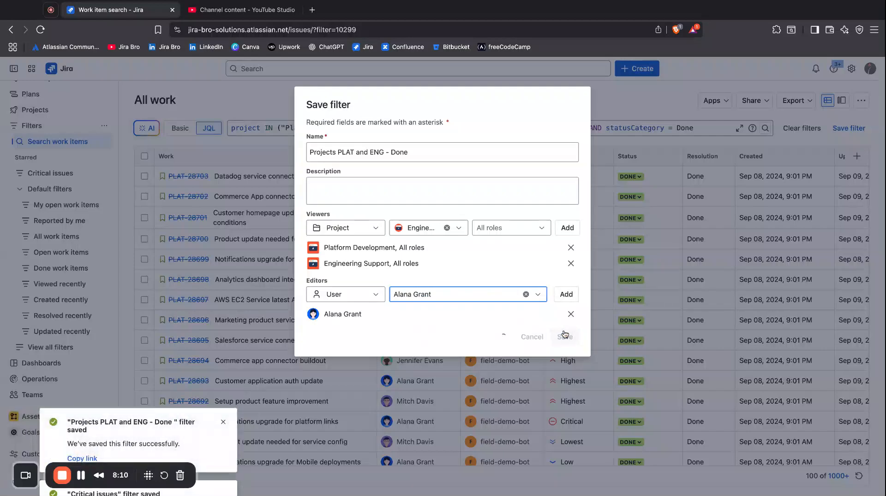